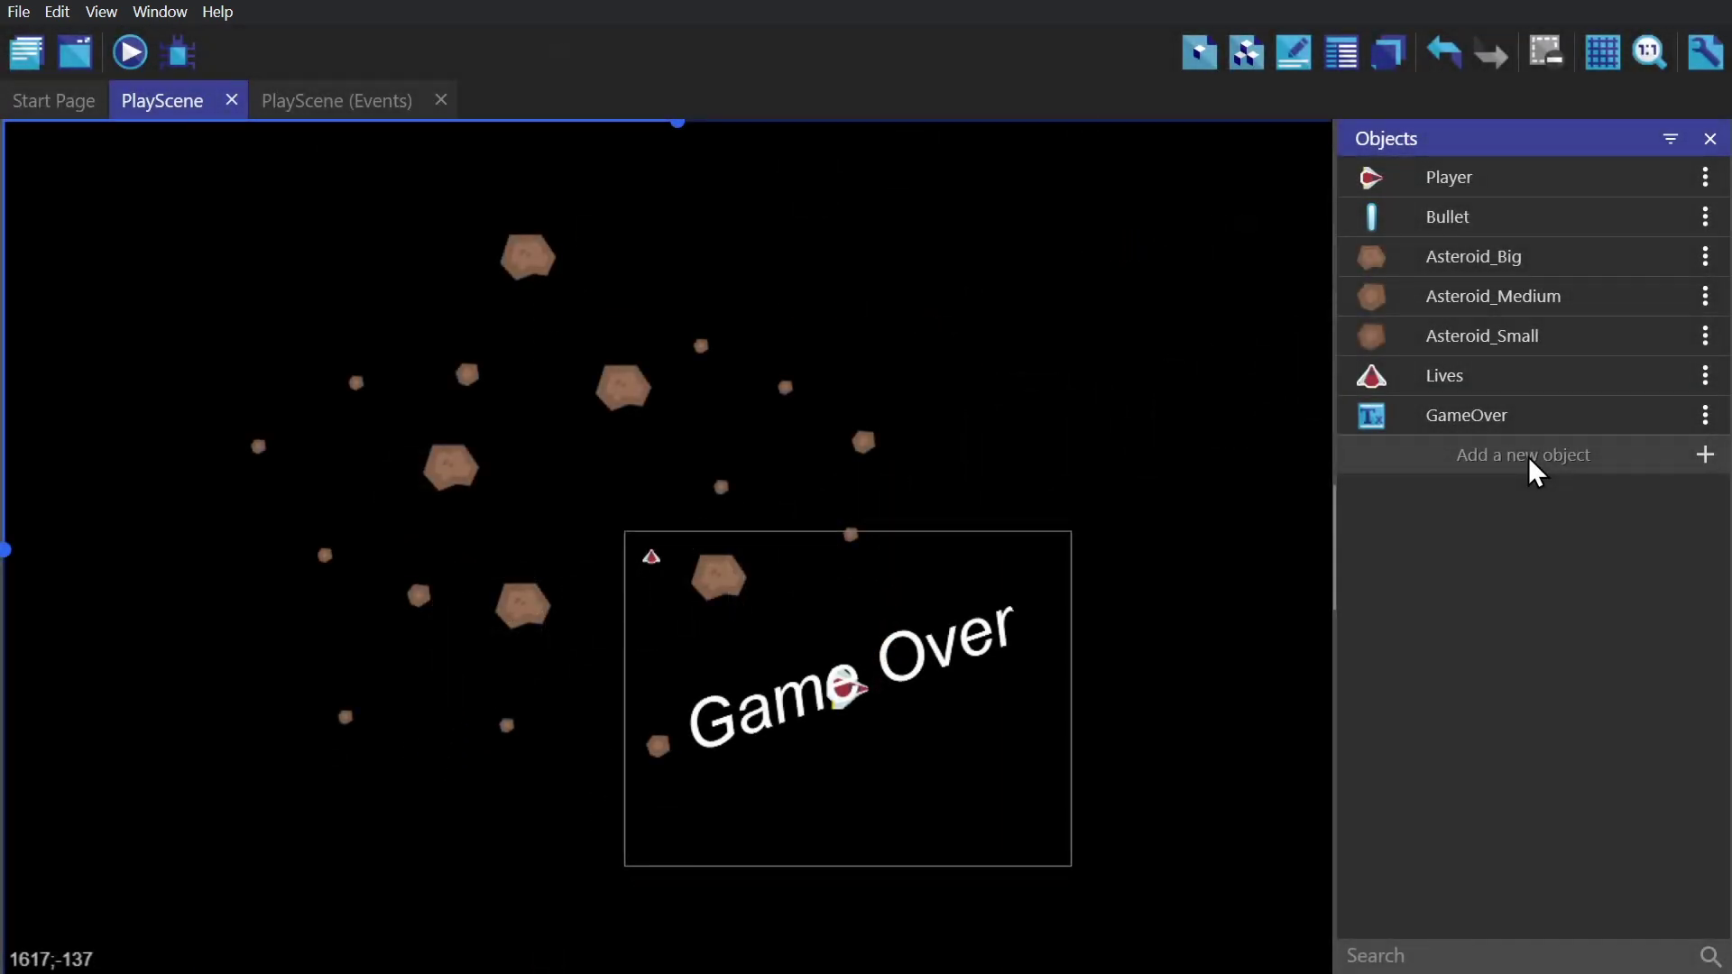
Step: Add a particle emitter with textured particles using playerShip3_red.png
left_click(1528, 456)
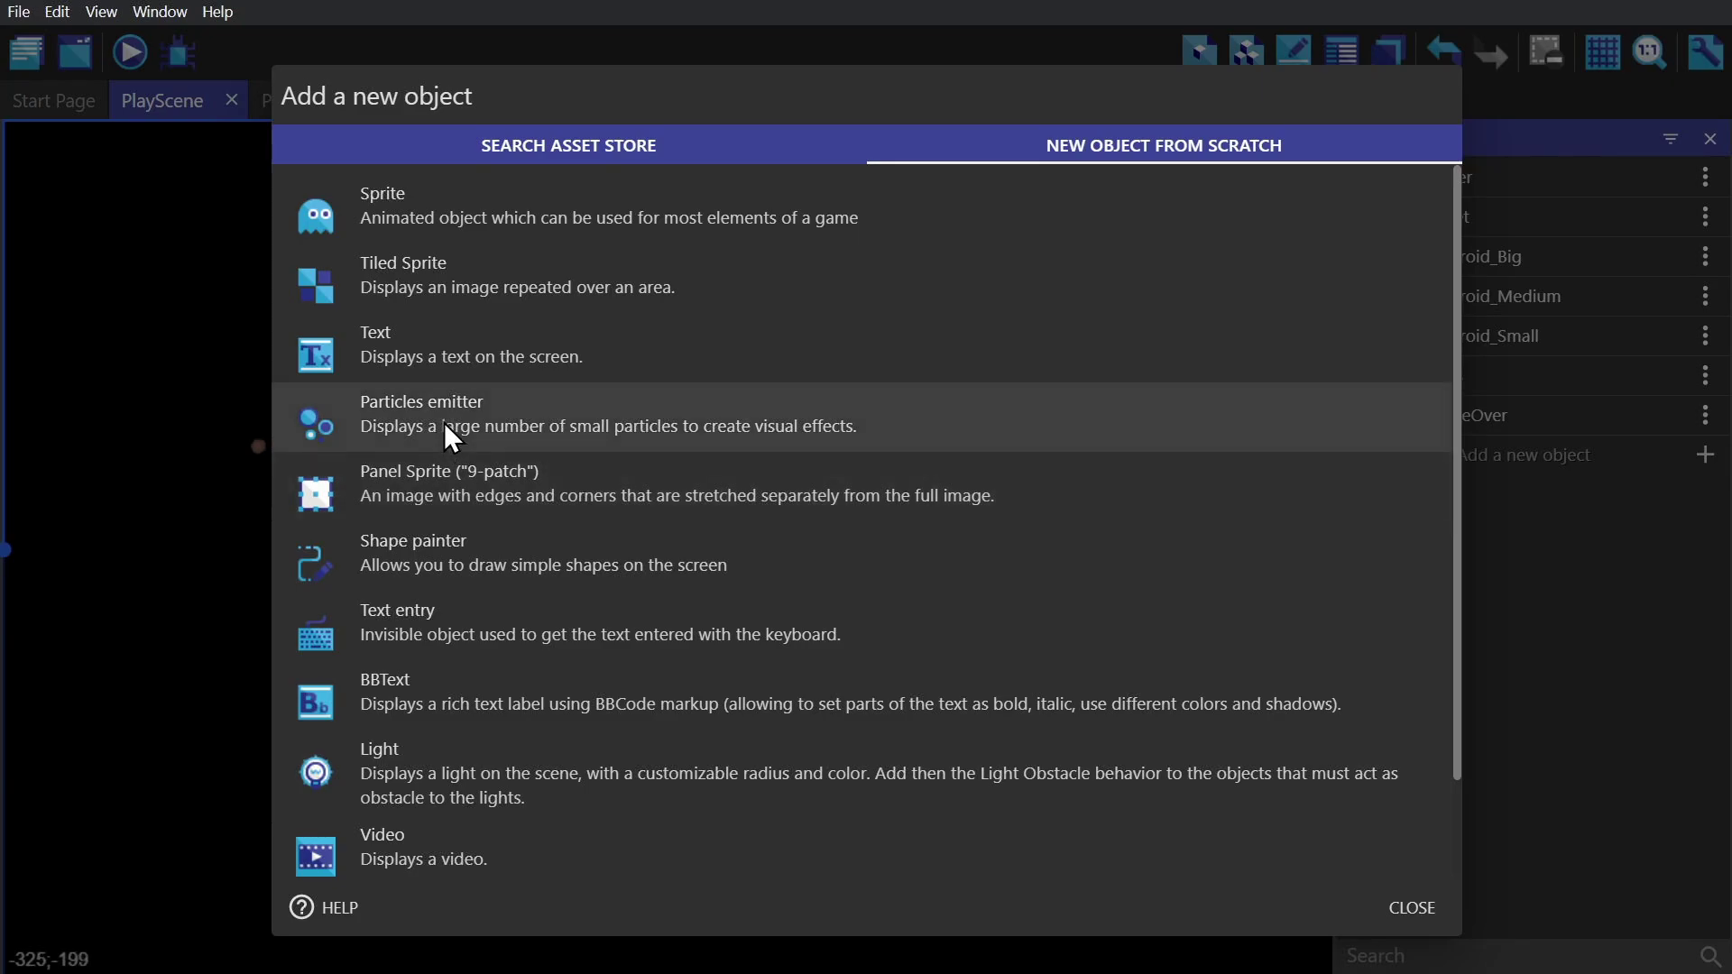
left_click(444, 422)
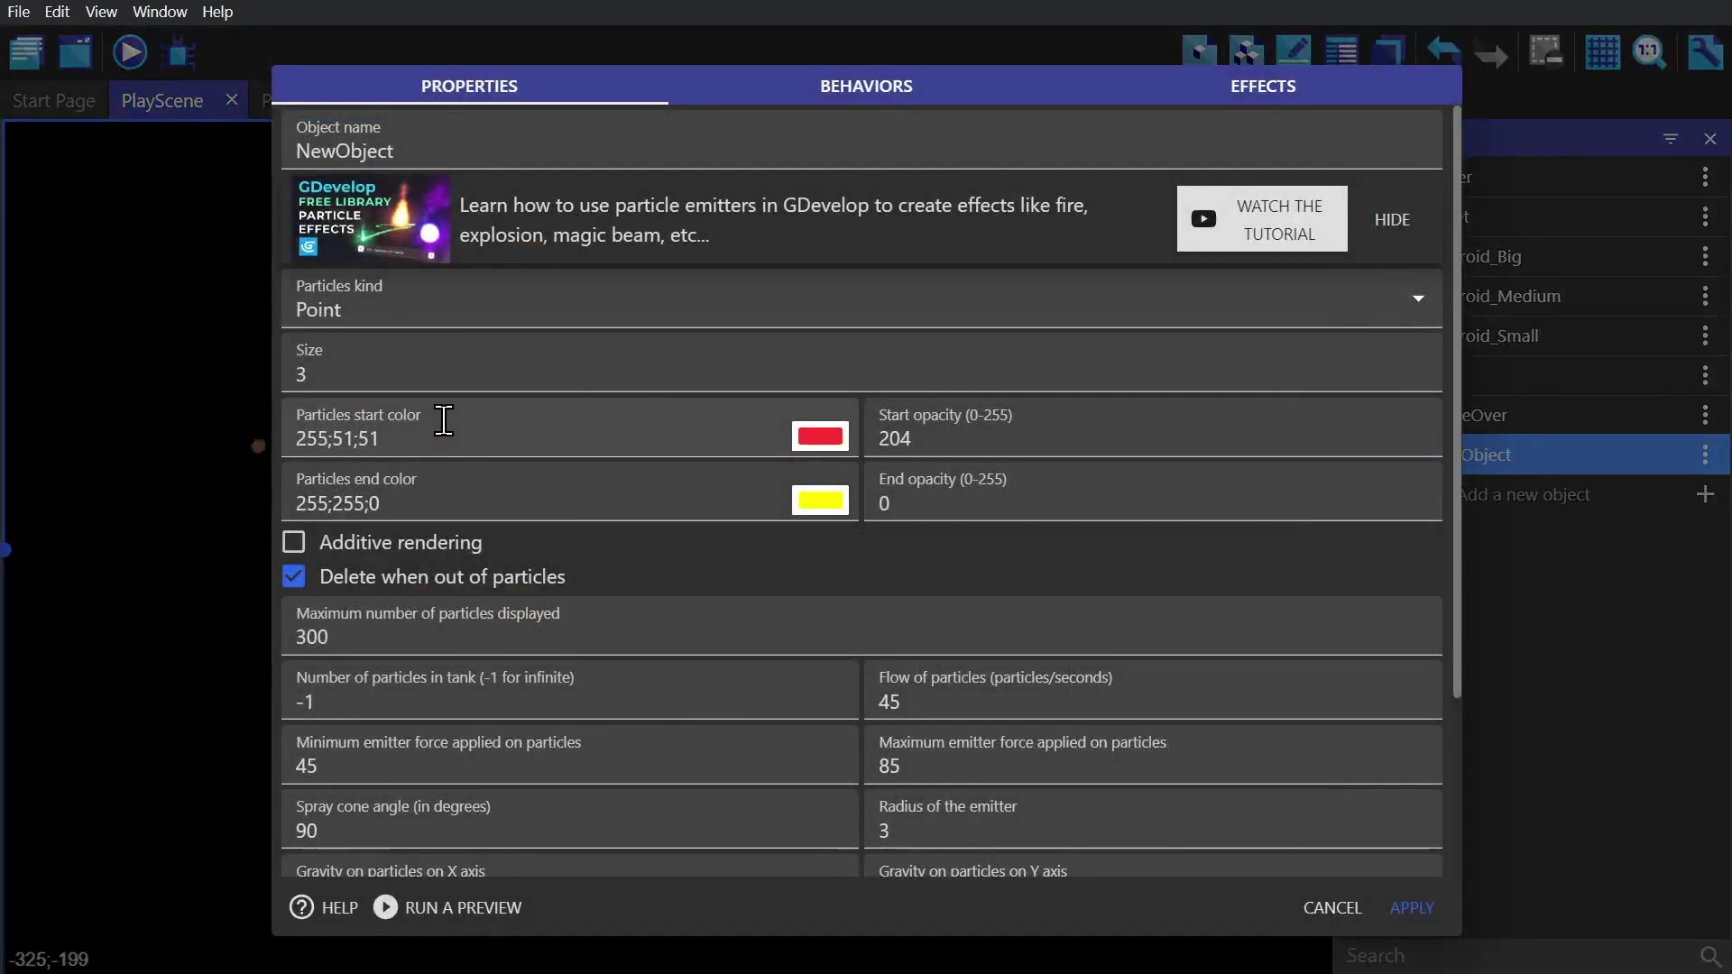
left_click(436, 313)
left_click(368, 393)
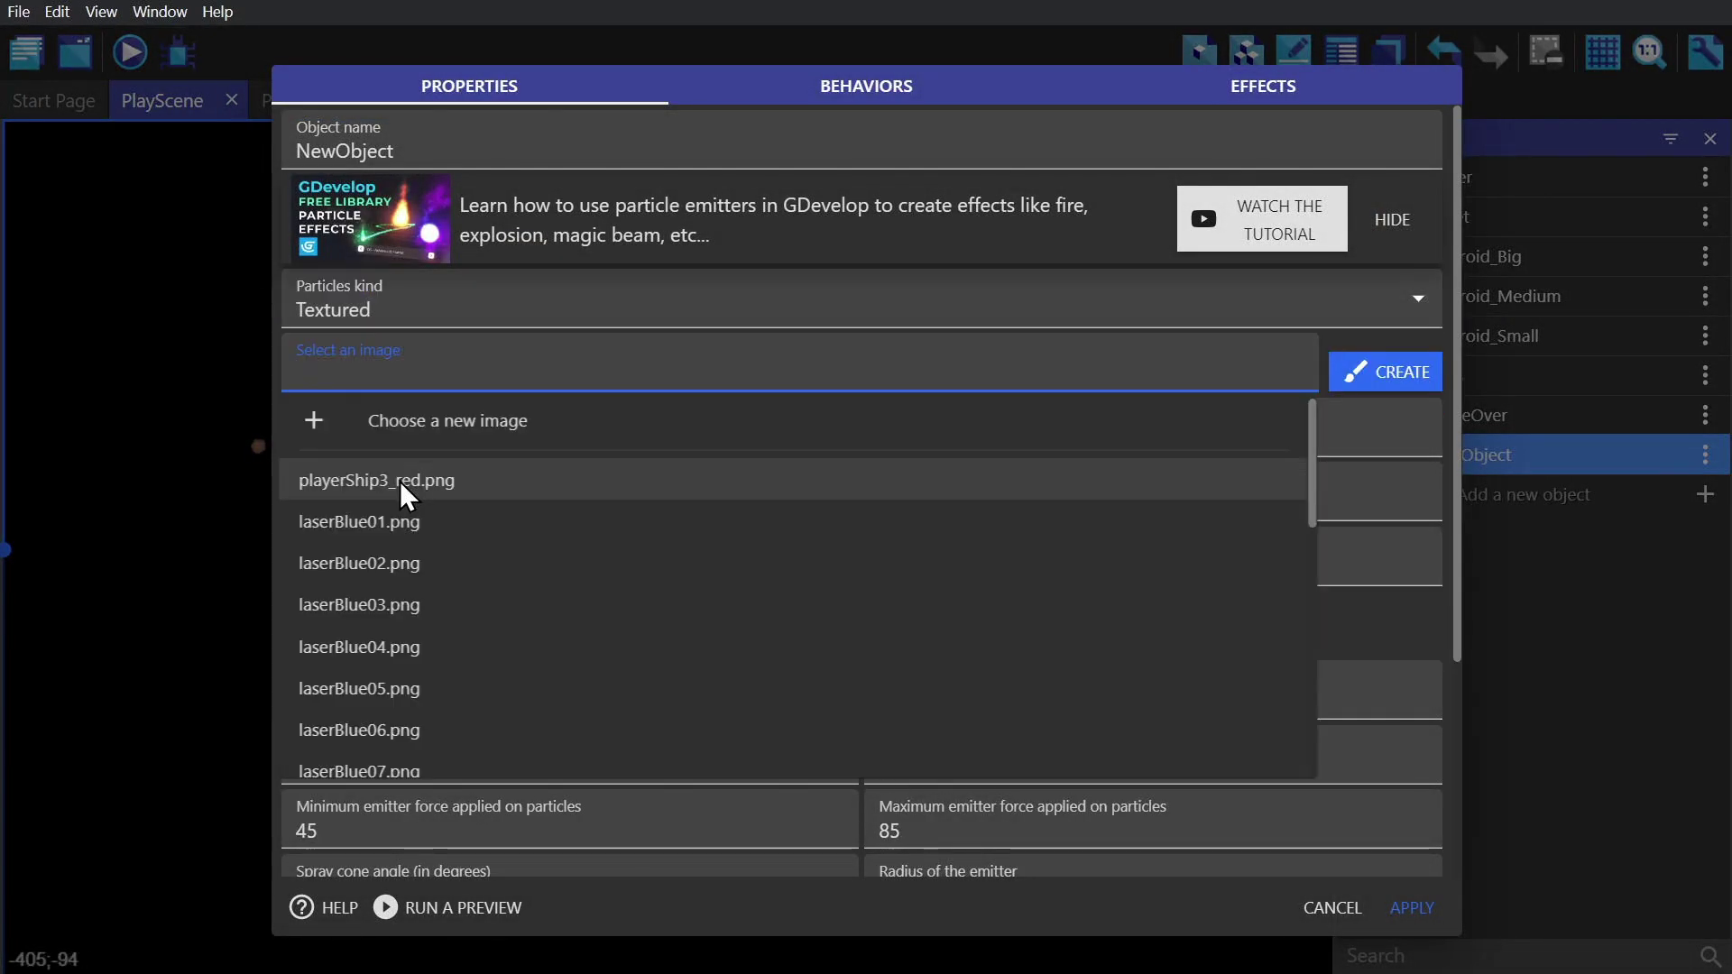
left_click(399, 479)
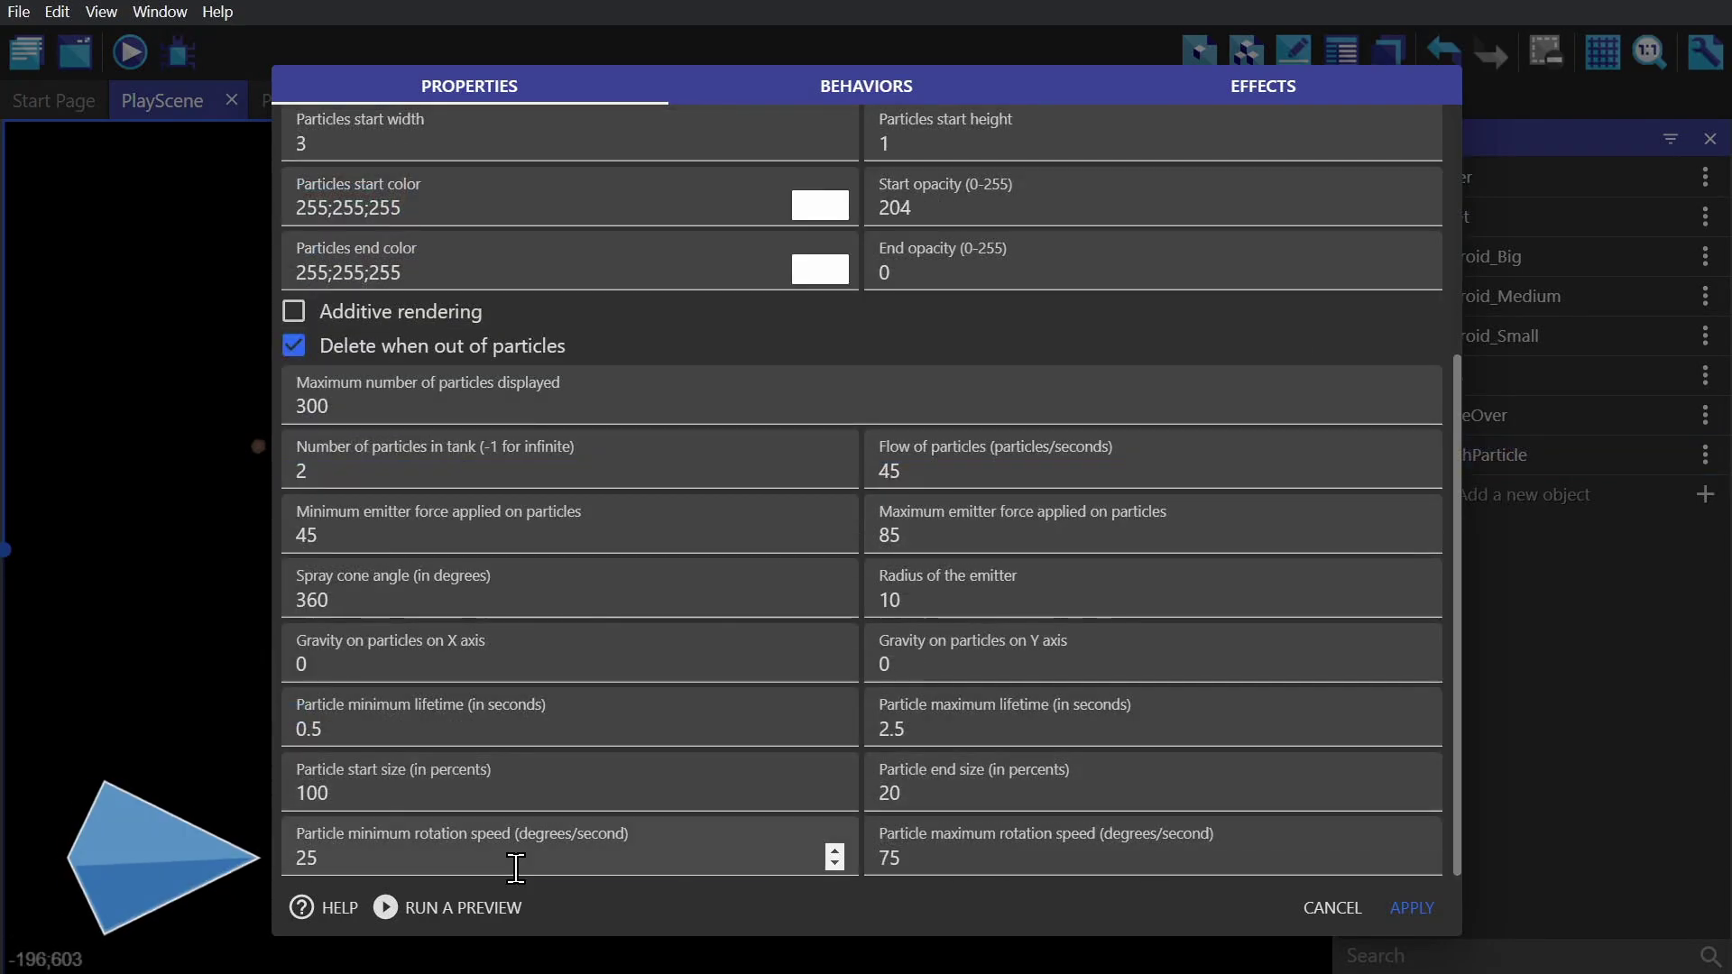
Step: Set the emitter's minimum rotation speed to 75 and adjust the tank particle count
double_click(521, 859)
type("75")
double_click(448, 478)
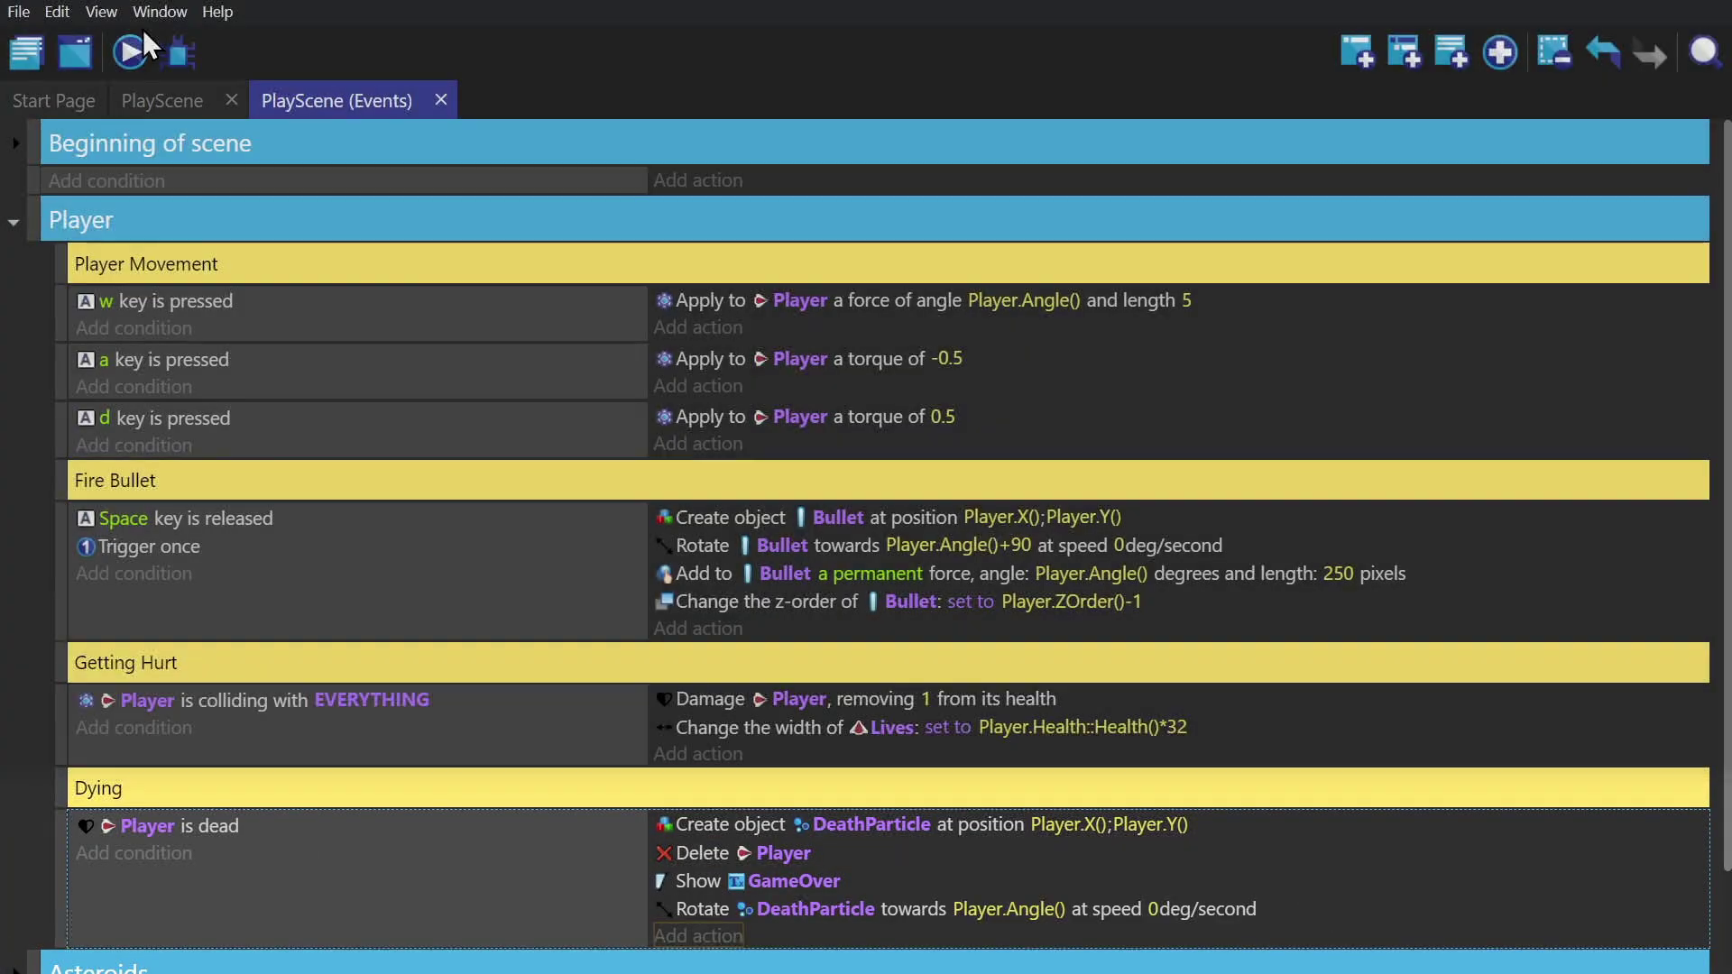
Step: Preview the game and play until the ship is destroyed and Game Over shows
left_click(144, 36)
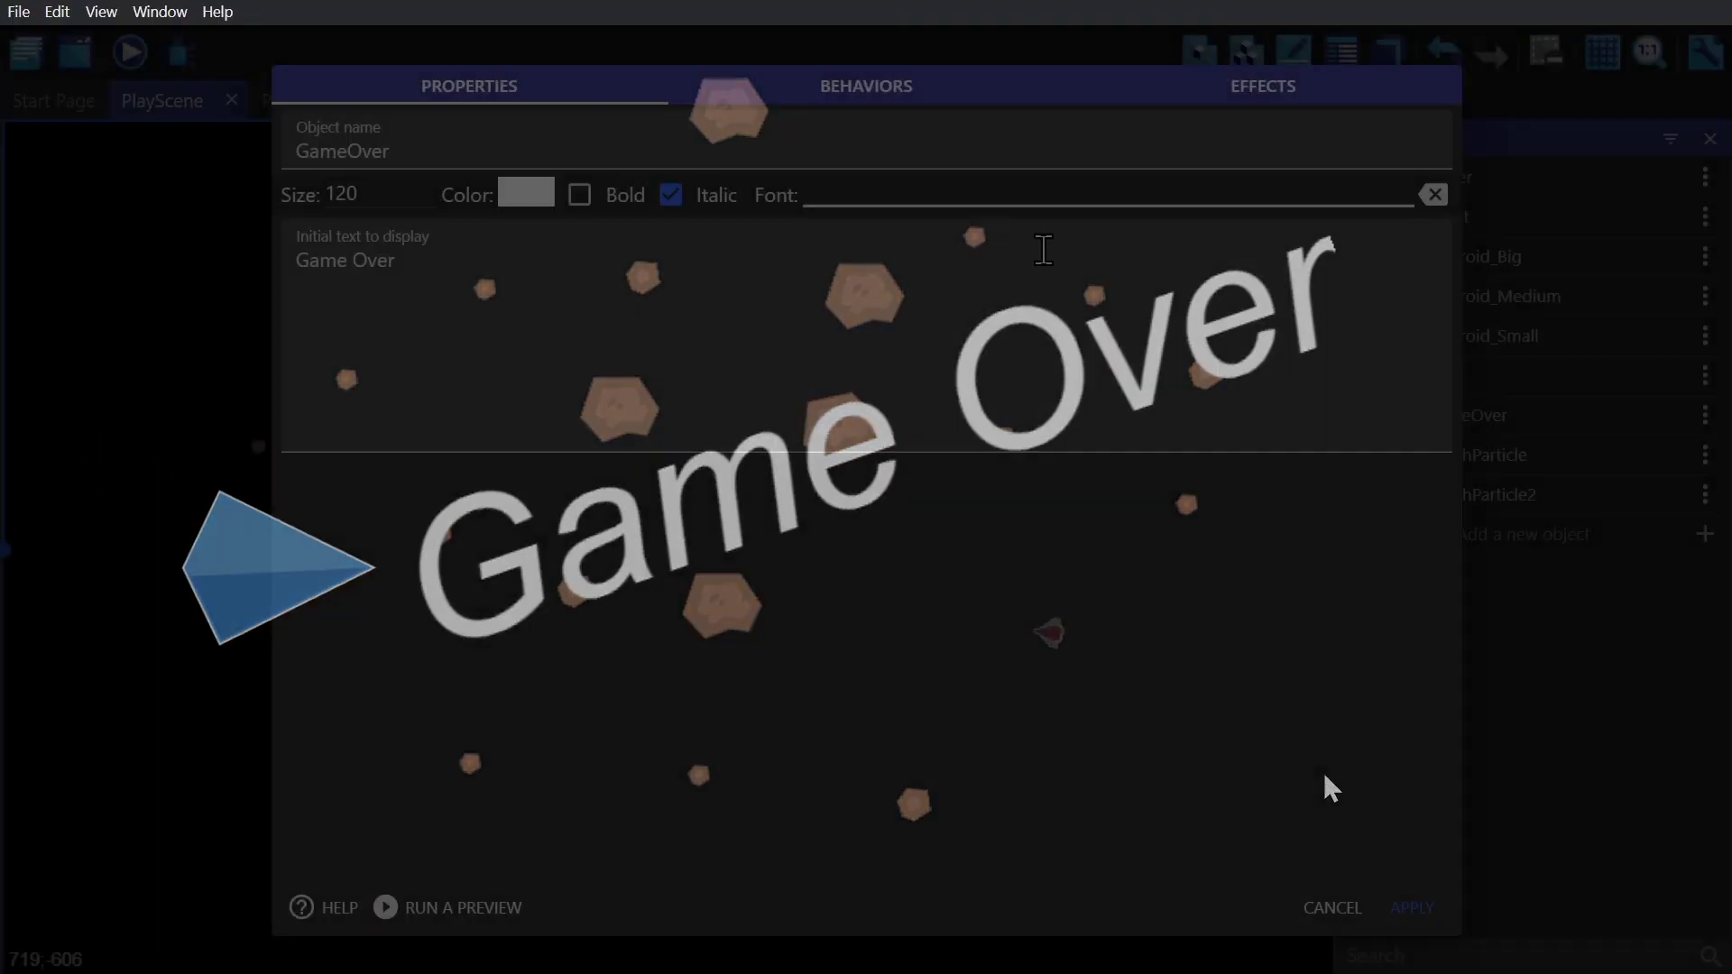
Step: Set the Game Over text's font to PTSans-Bold.ttf
left_click(1005, 193)
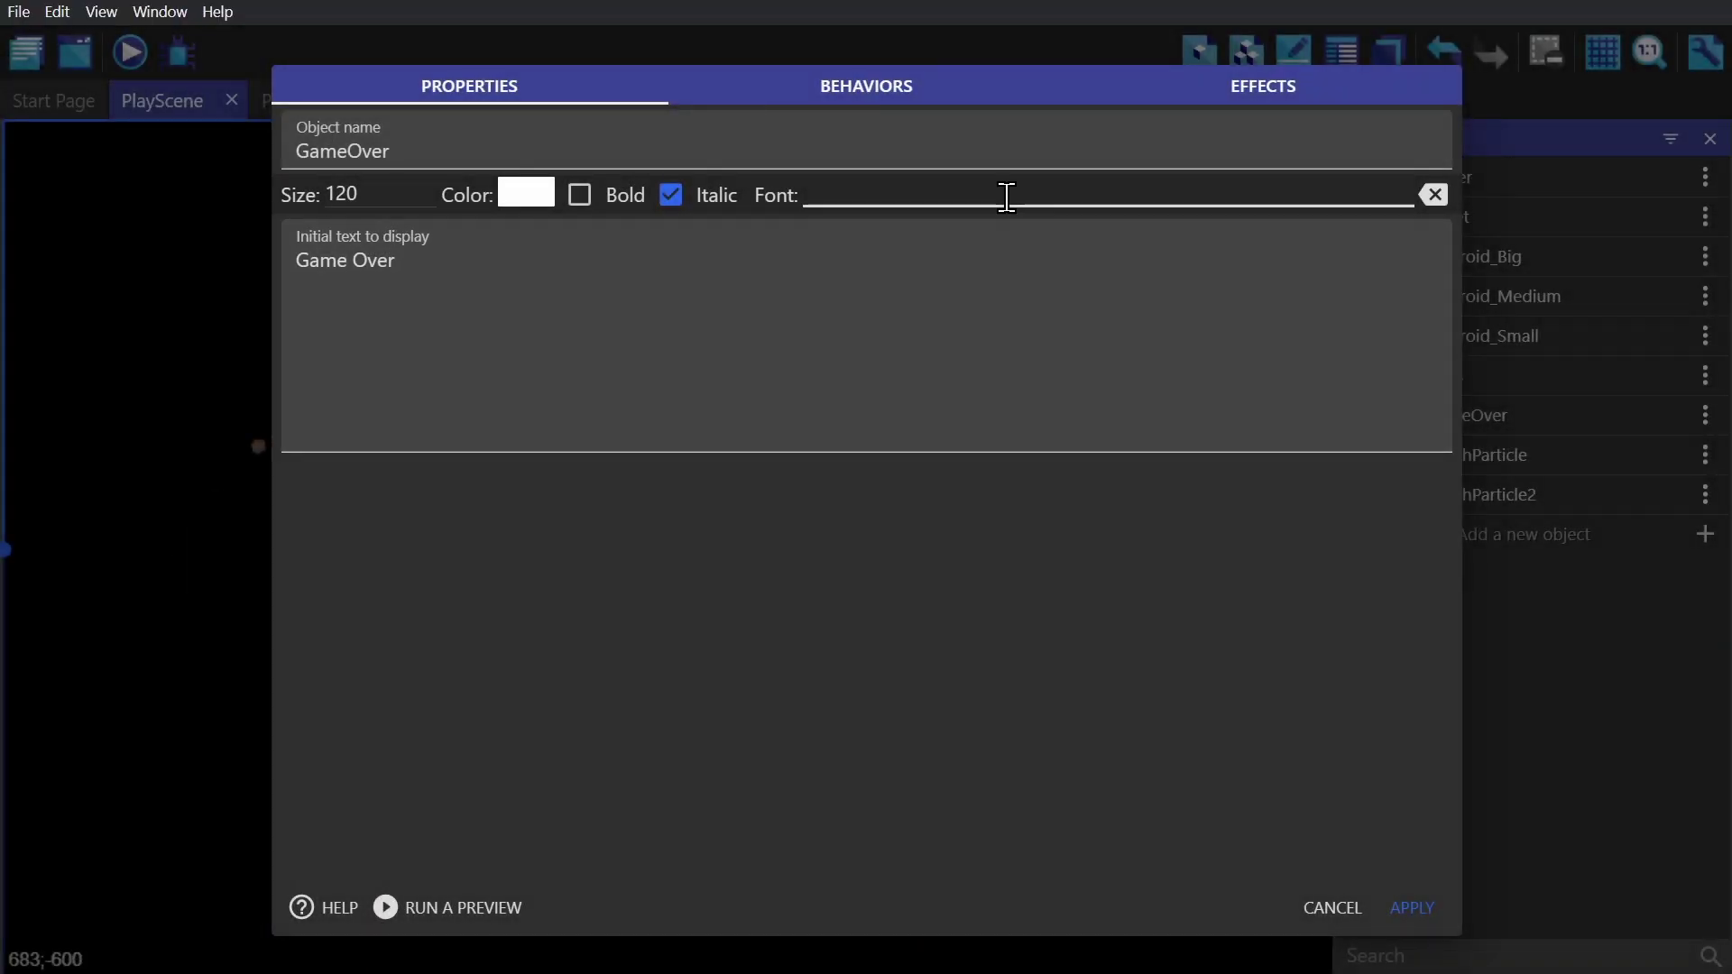
left_click(1041, 236)
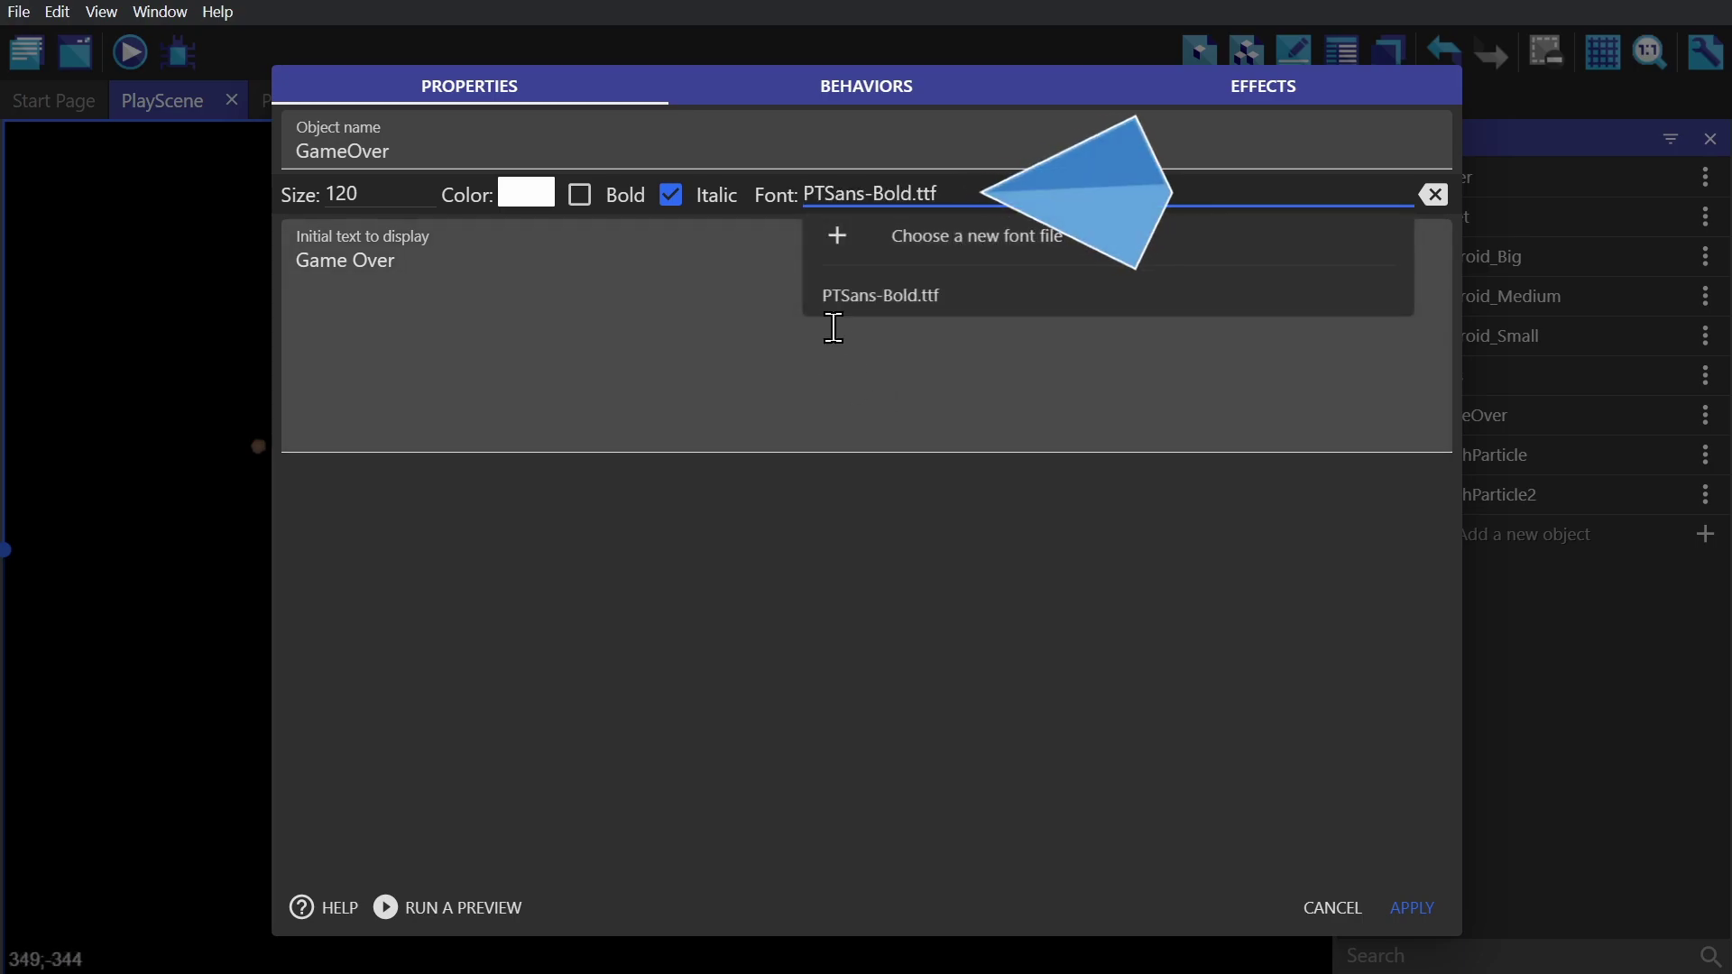
left_click(850, 402)
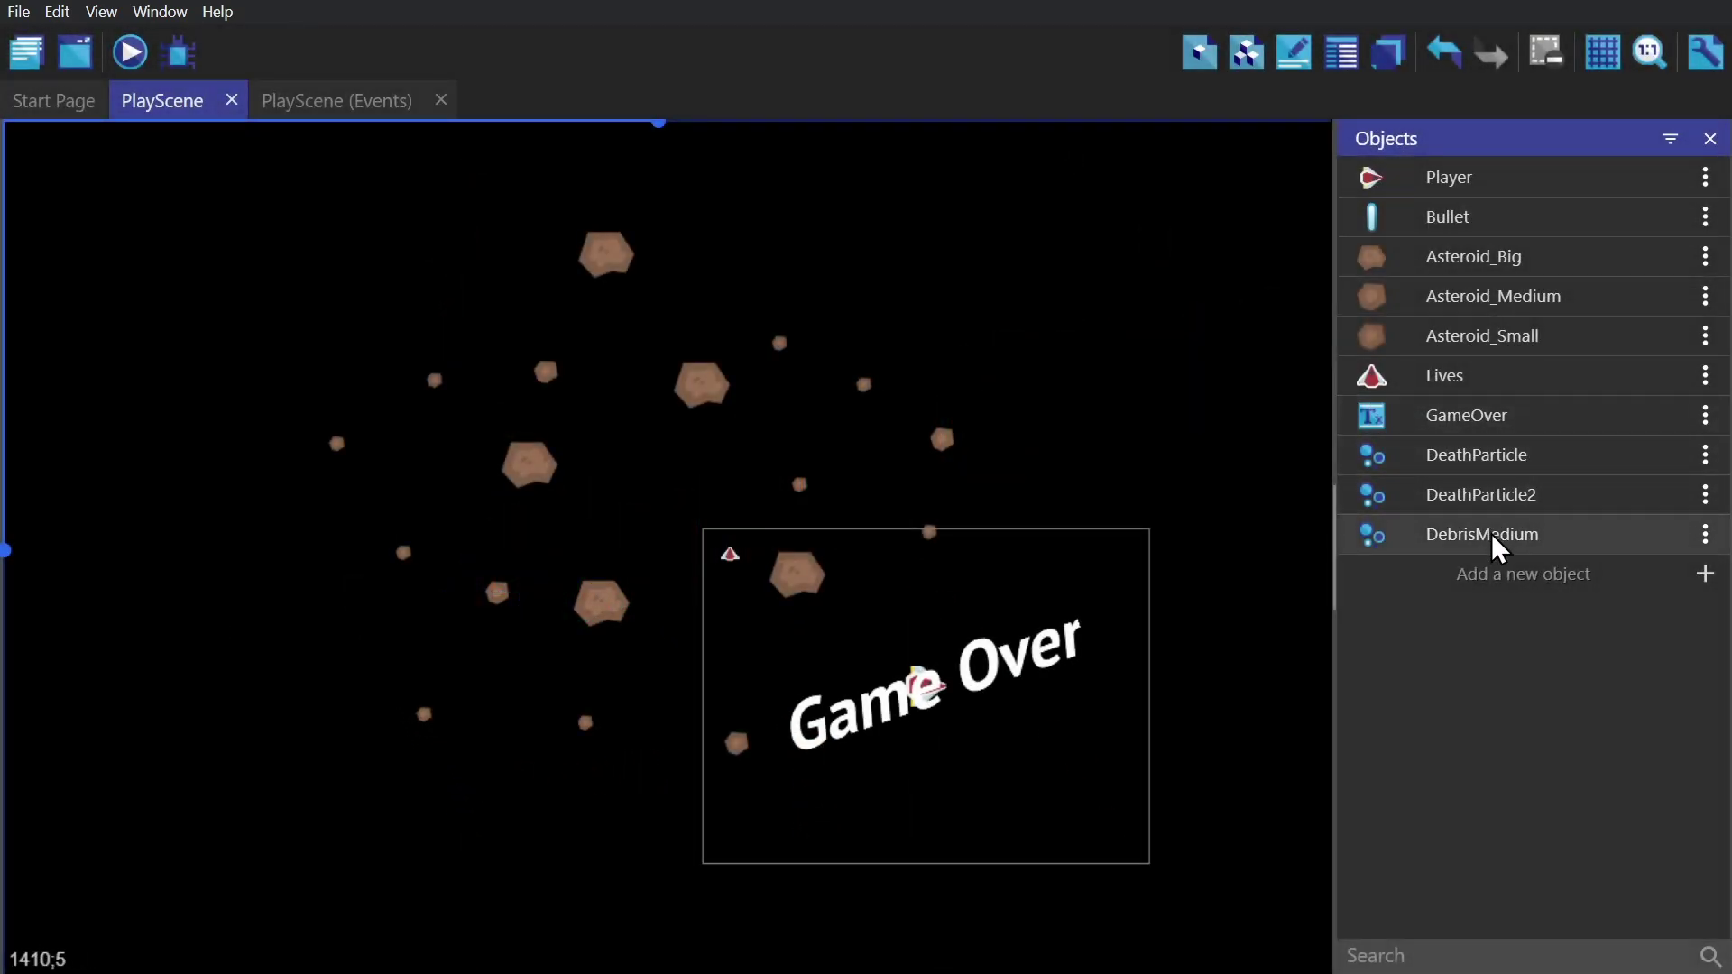
Step: Duplicate the DebrisMedium emitter in the Objects panel
right_click(1531, 533)
left_click(1637, 533)
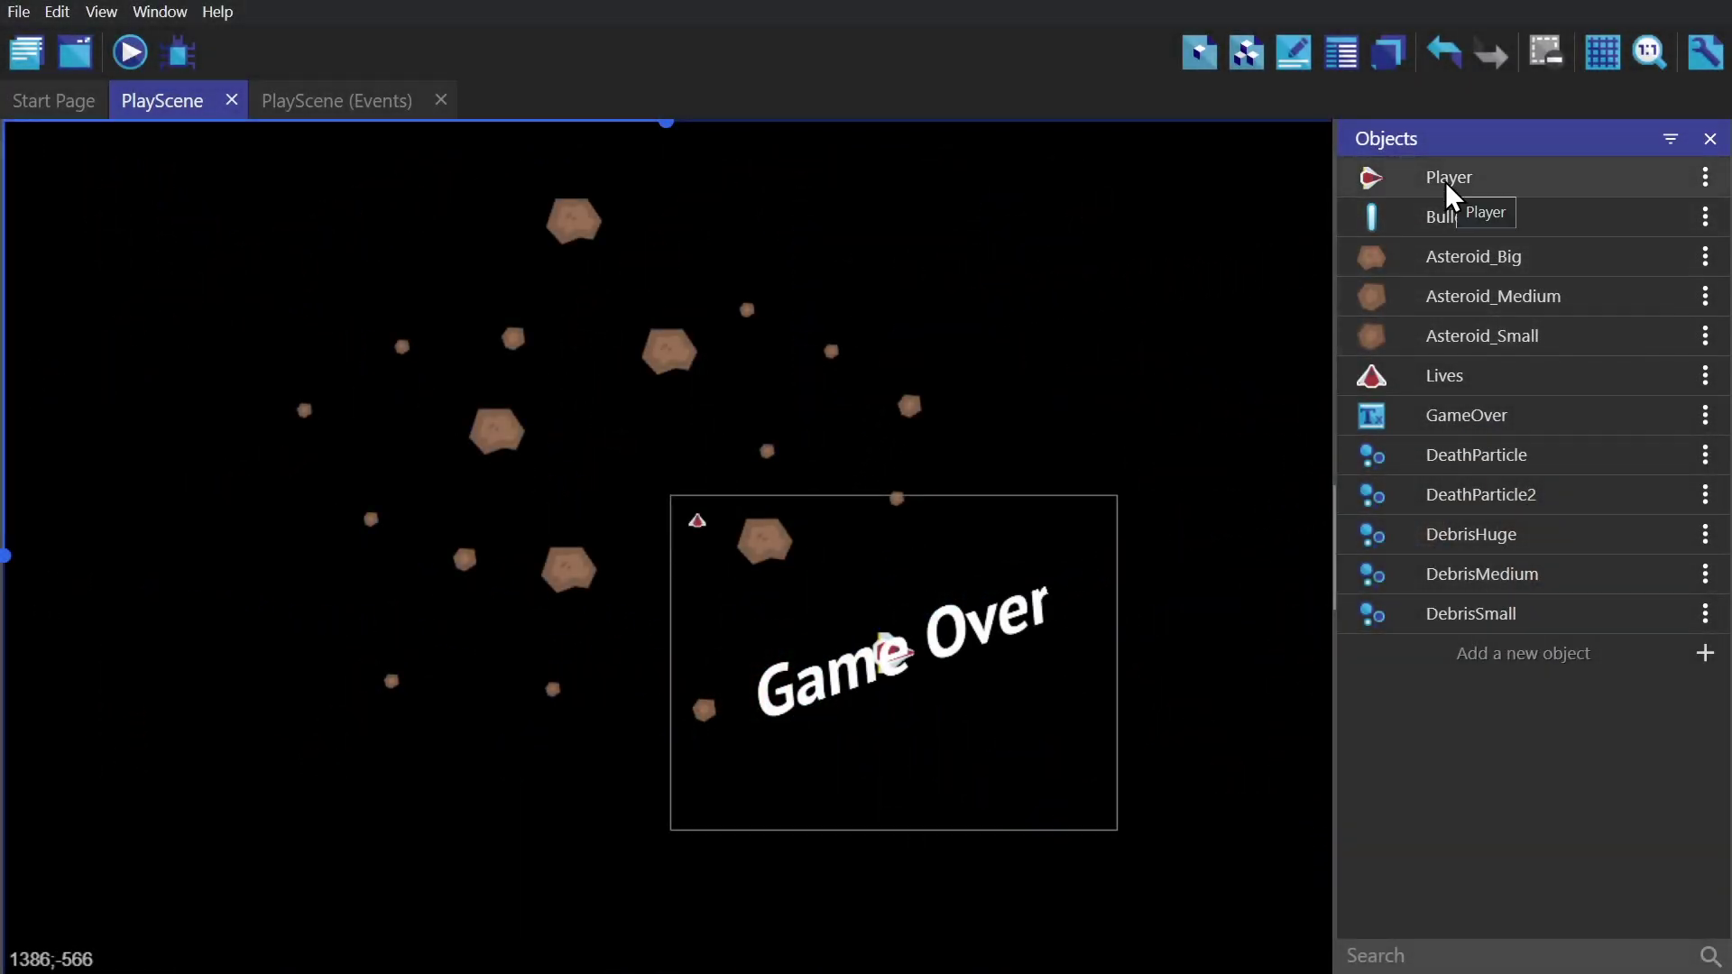
Step: Search the Player's new behaviors for 'flash' and view the Flash (blink) behavior
double_click(1448, 185)
left_click(865, 85)
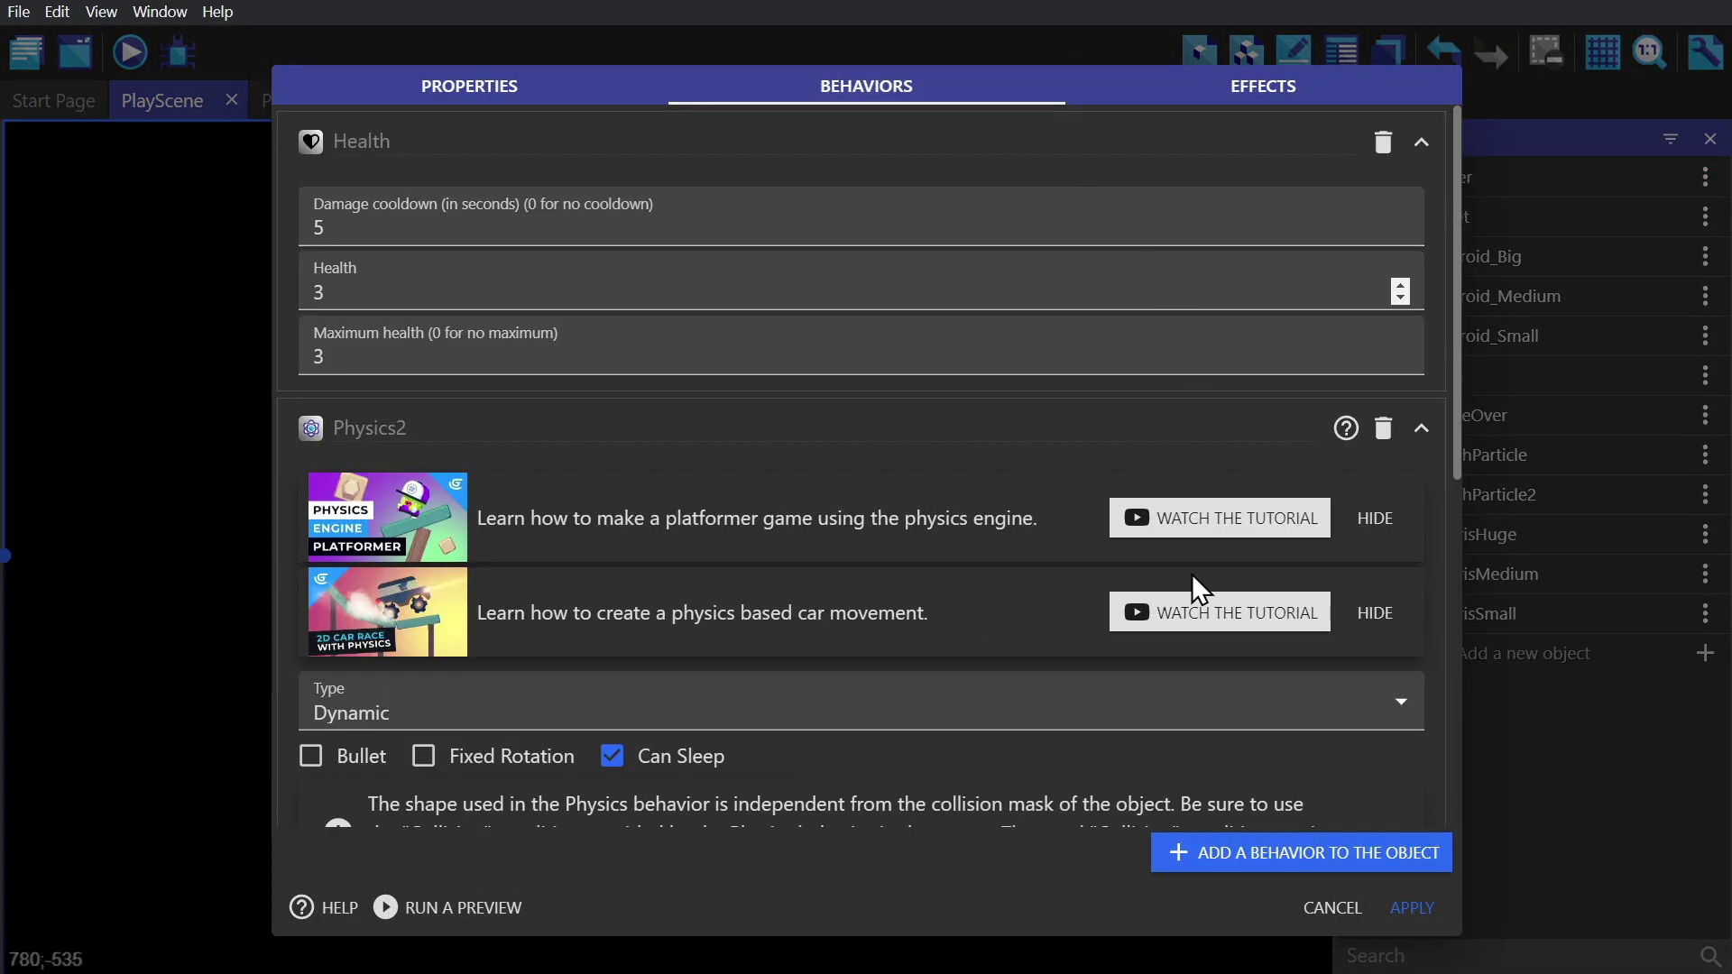
left_click(1206, 854)
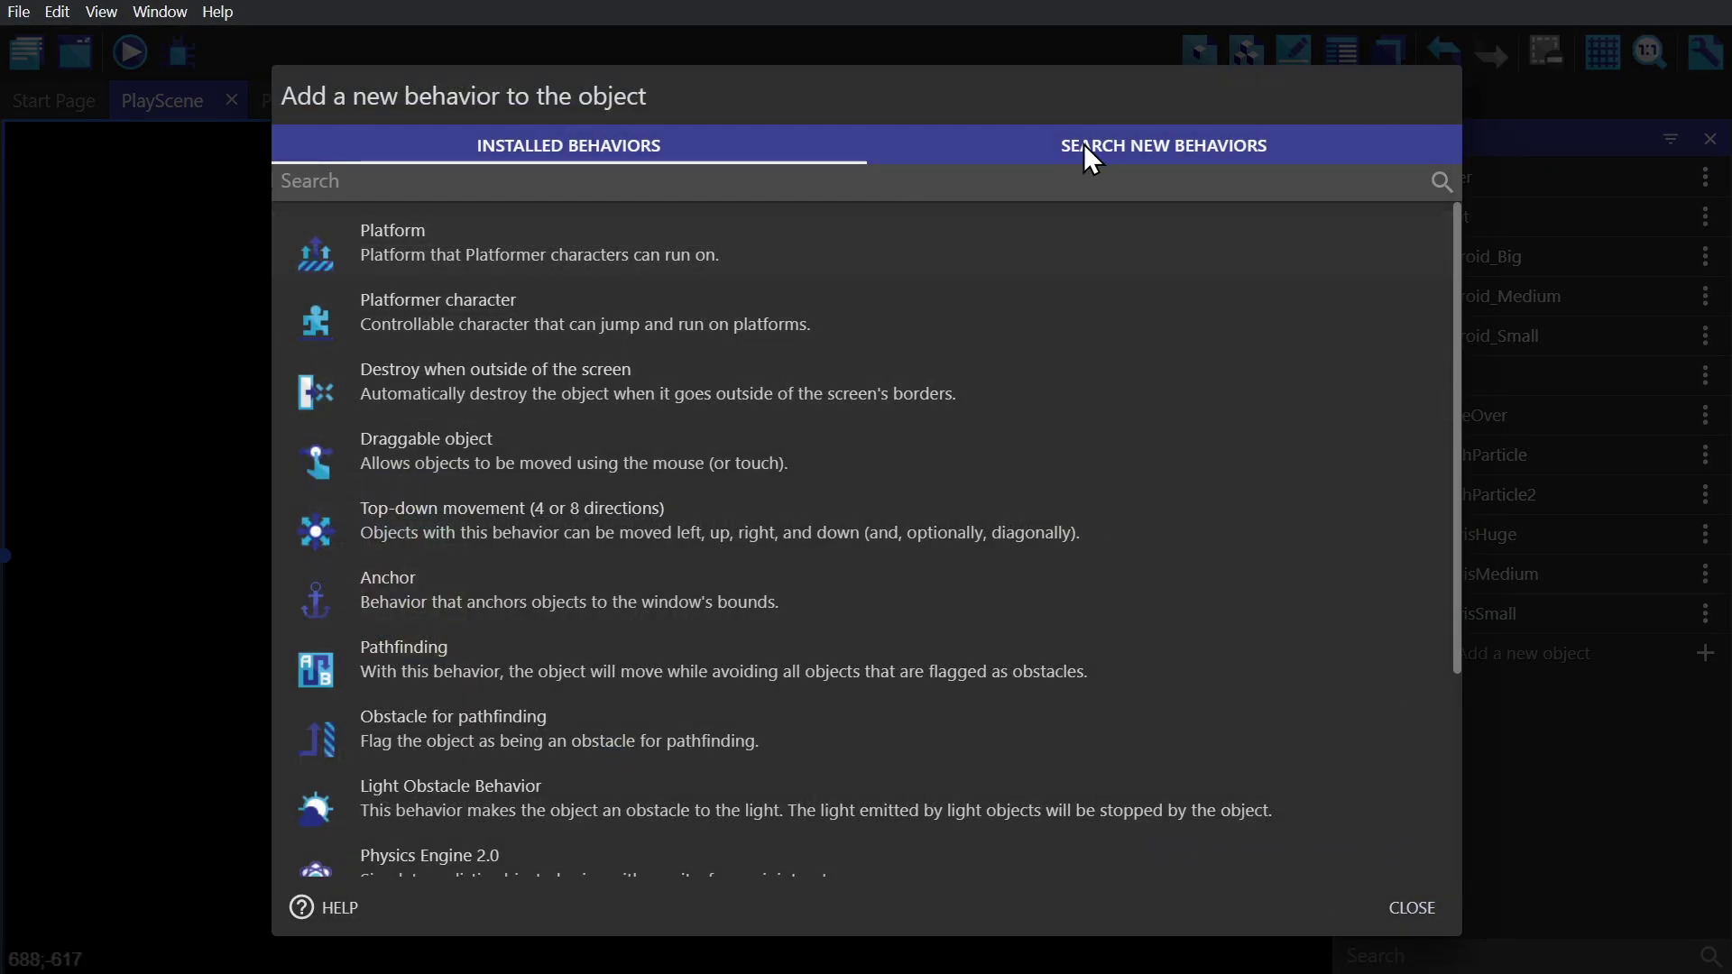
left_click(1106, 139)
double_click(888, 185)
type("flash")
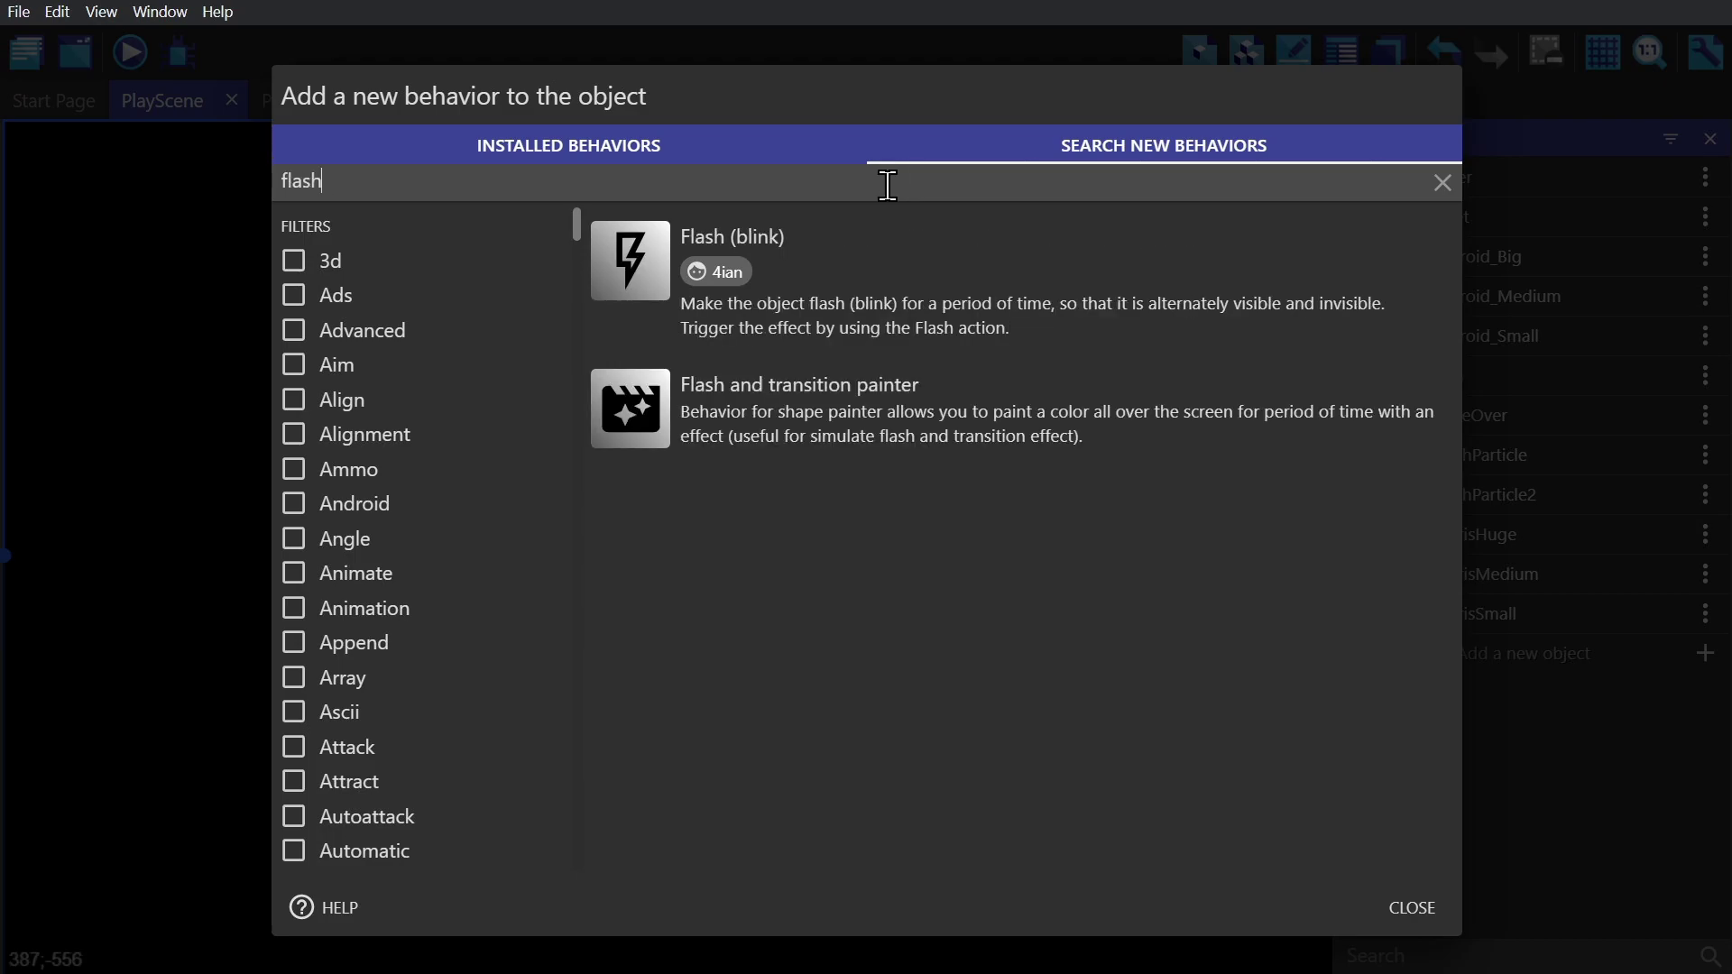
left_click(811, 274)
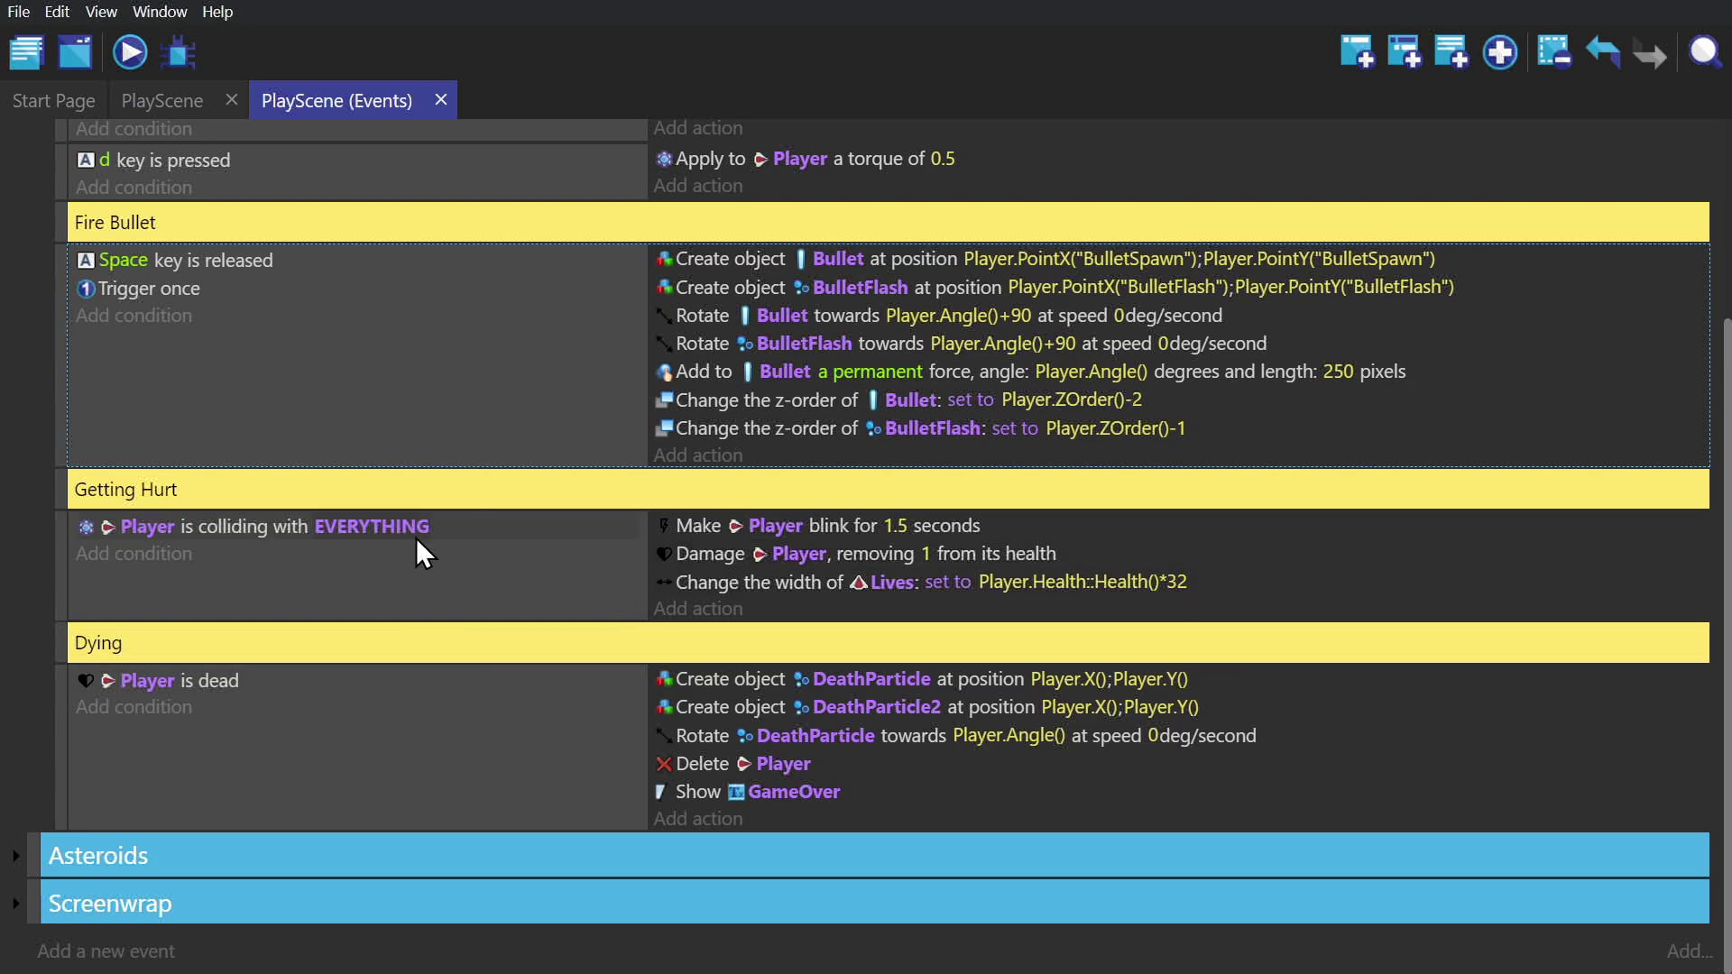
Step: Add a Play a sound action with a newly generated laser sound saved as LaserFire.wav
left_click(676, 609)
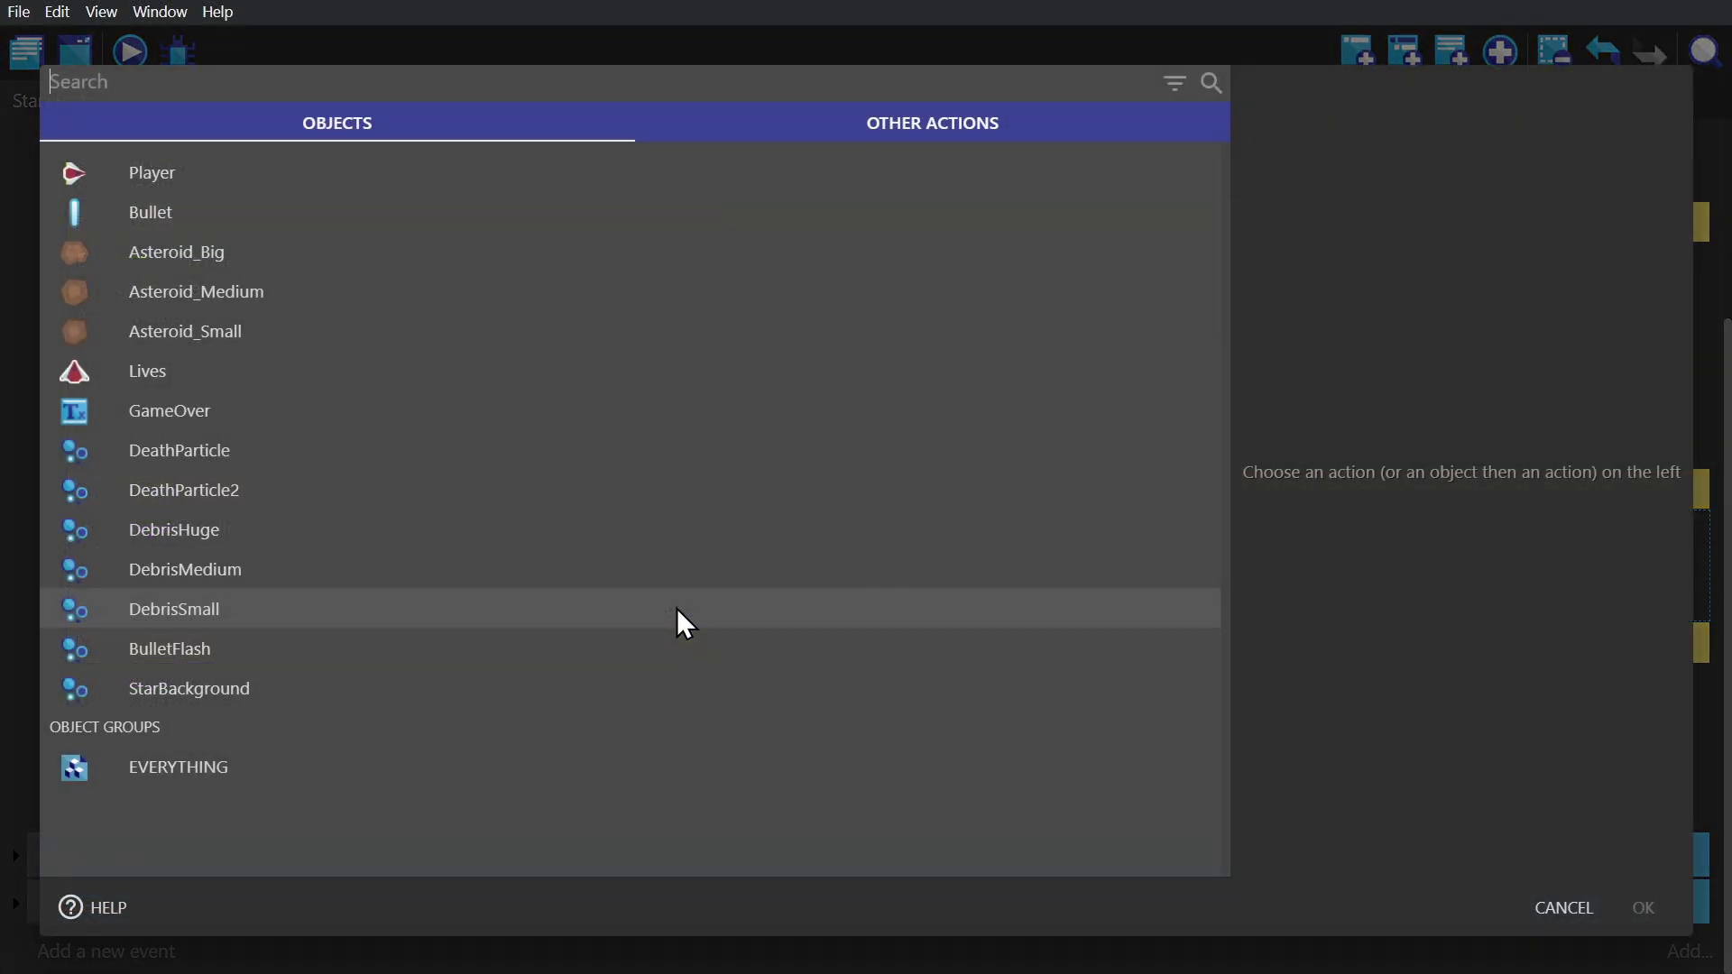
type("play")
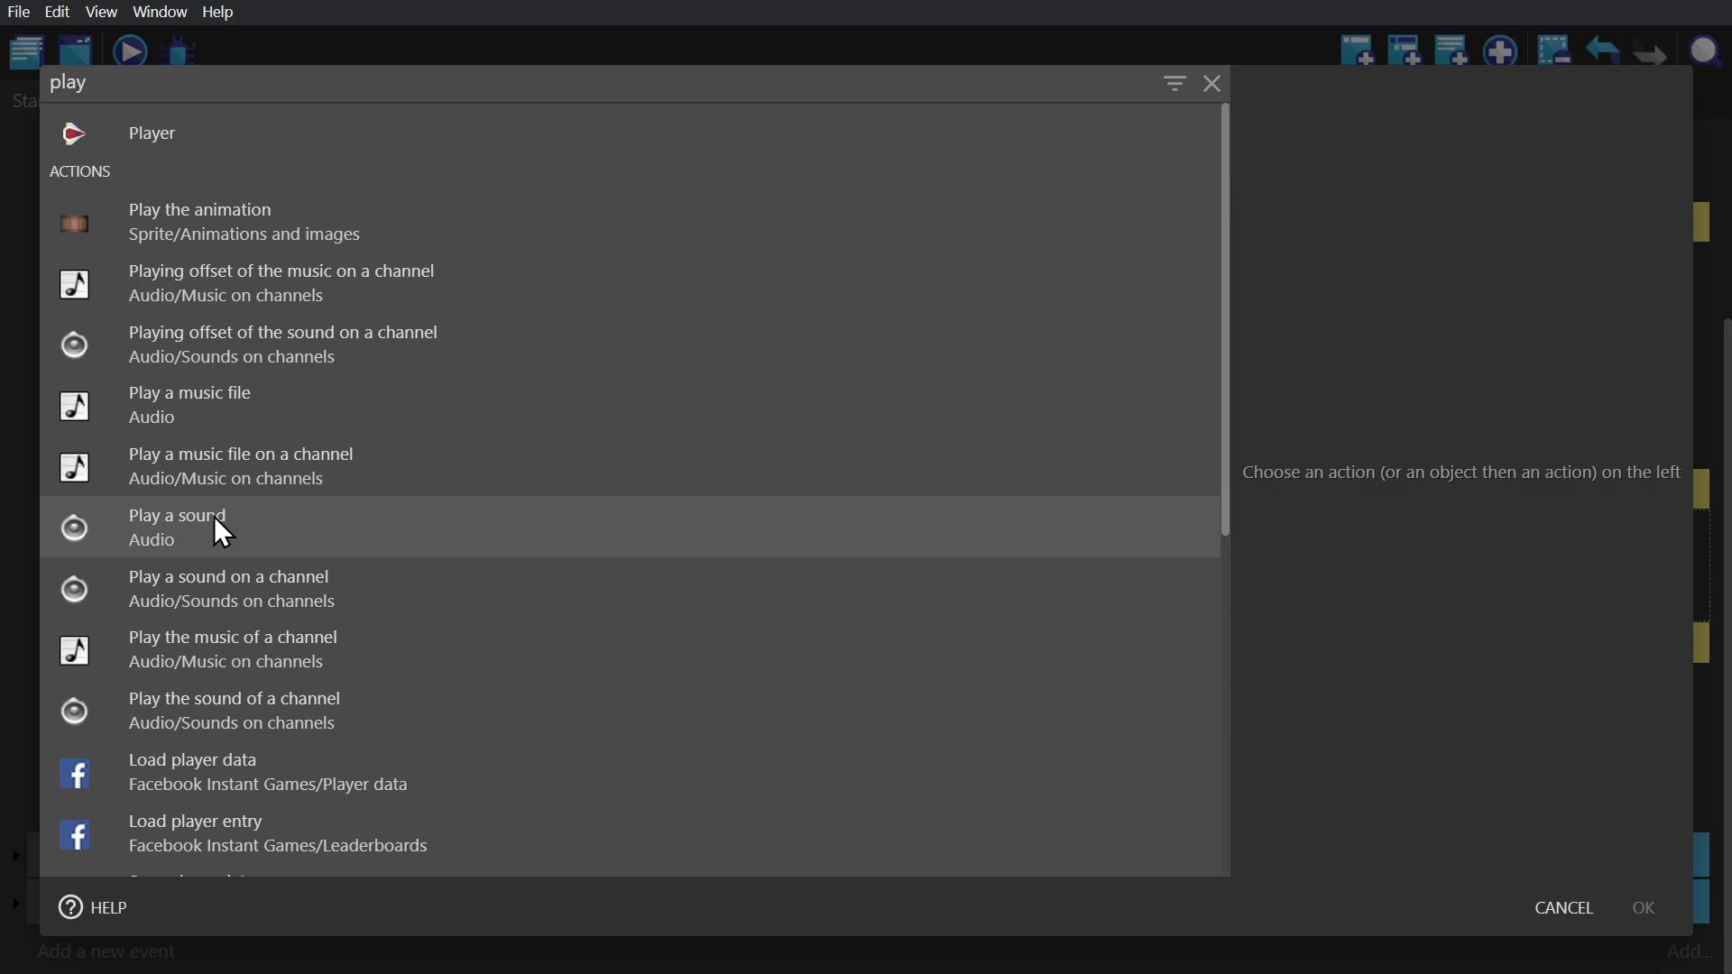
left_click(214, 515)
left_click(1628, 171)
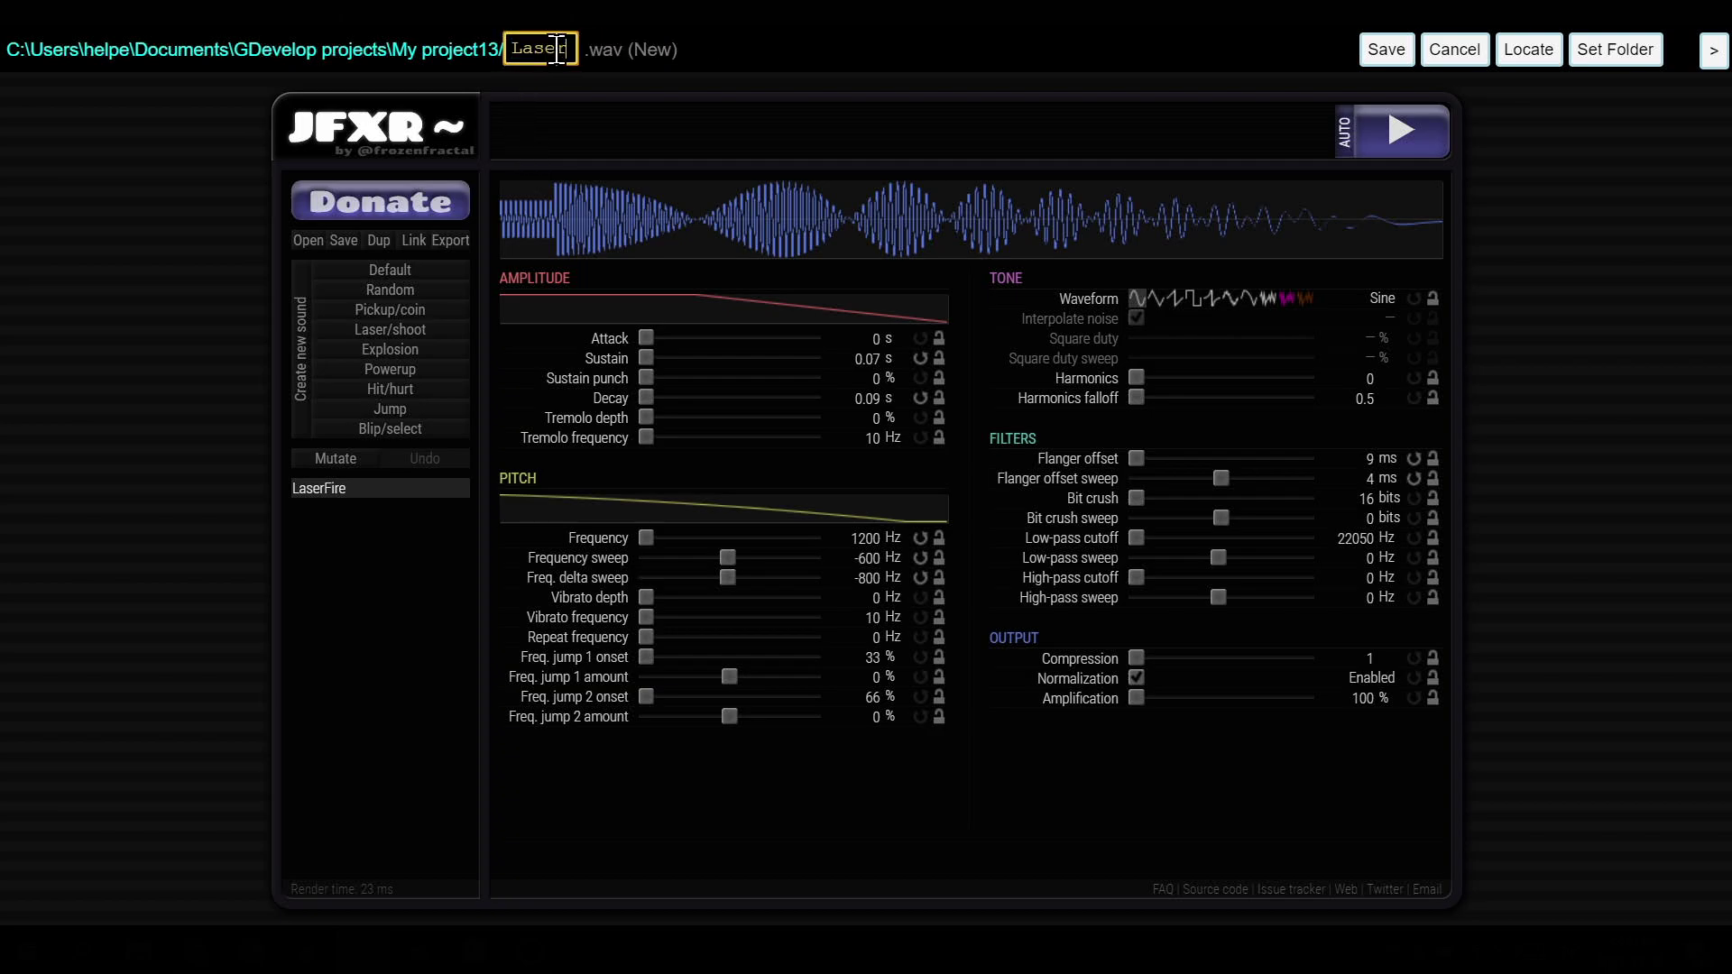
left_click(1371, 45)
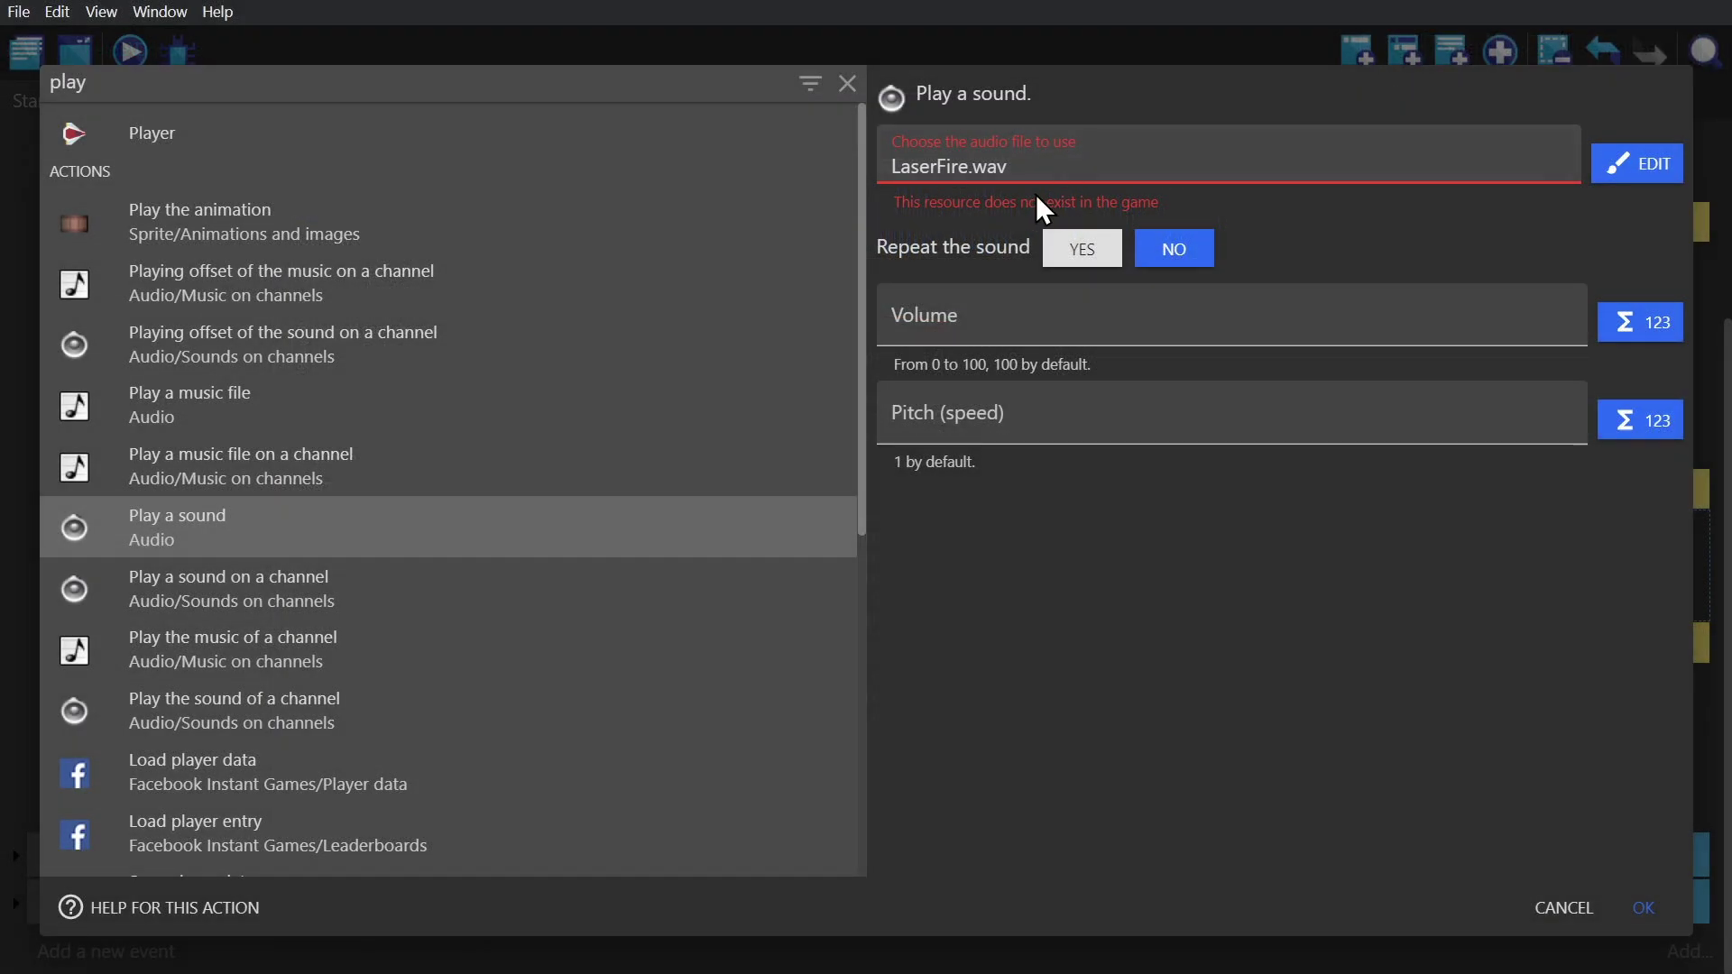
Step: Set volume 50 and pitch RandomFloatInRange(0.9, 1.1), and move the action into Fire Bullet
type("50")
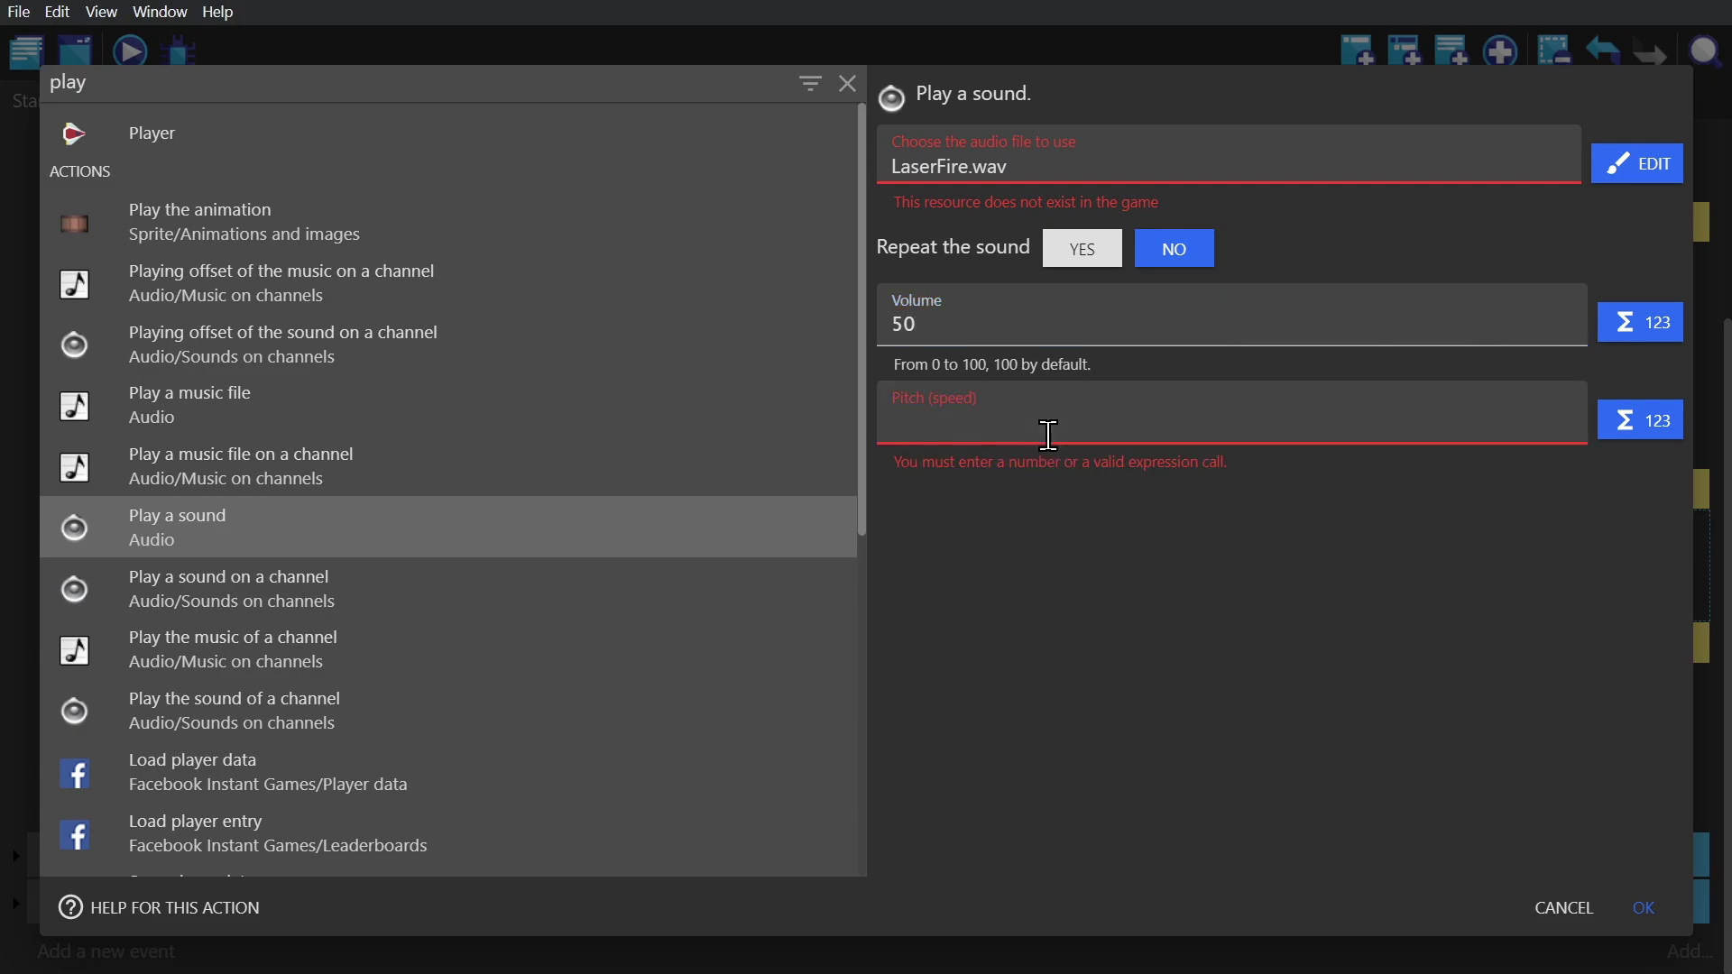
type("andom")
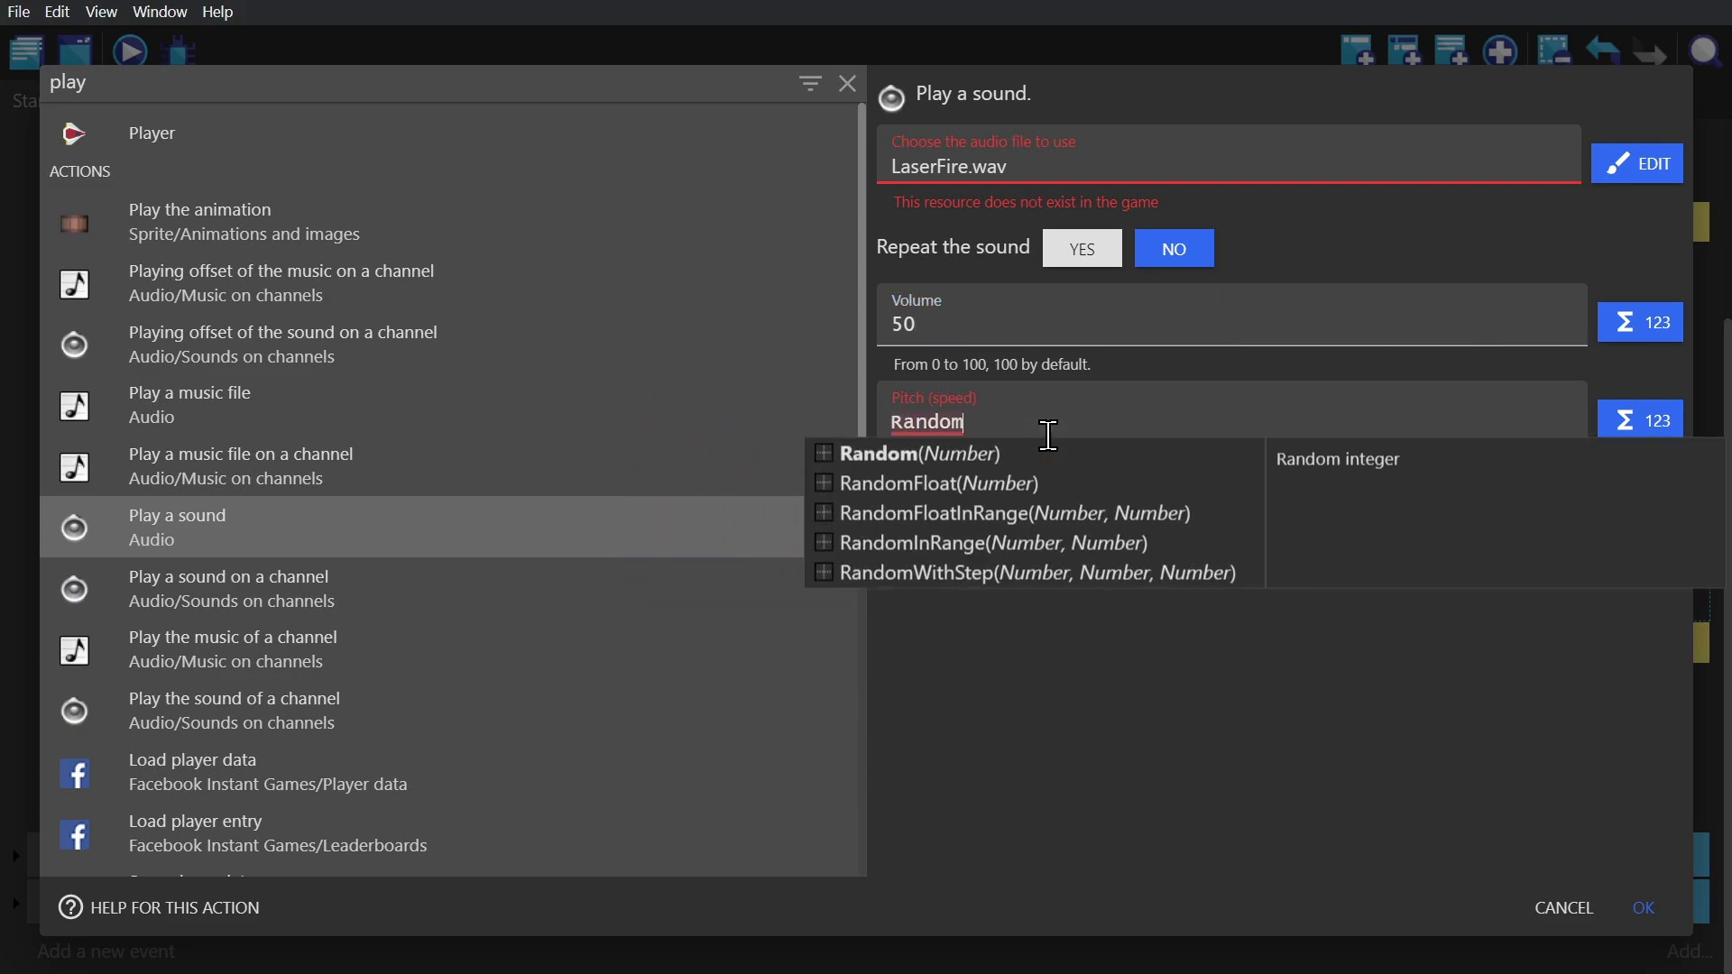
left_click(992, 510)
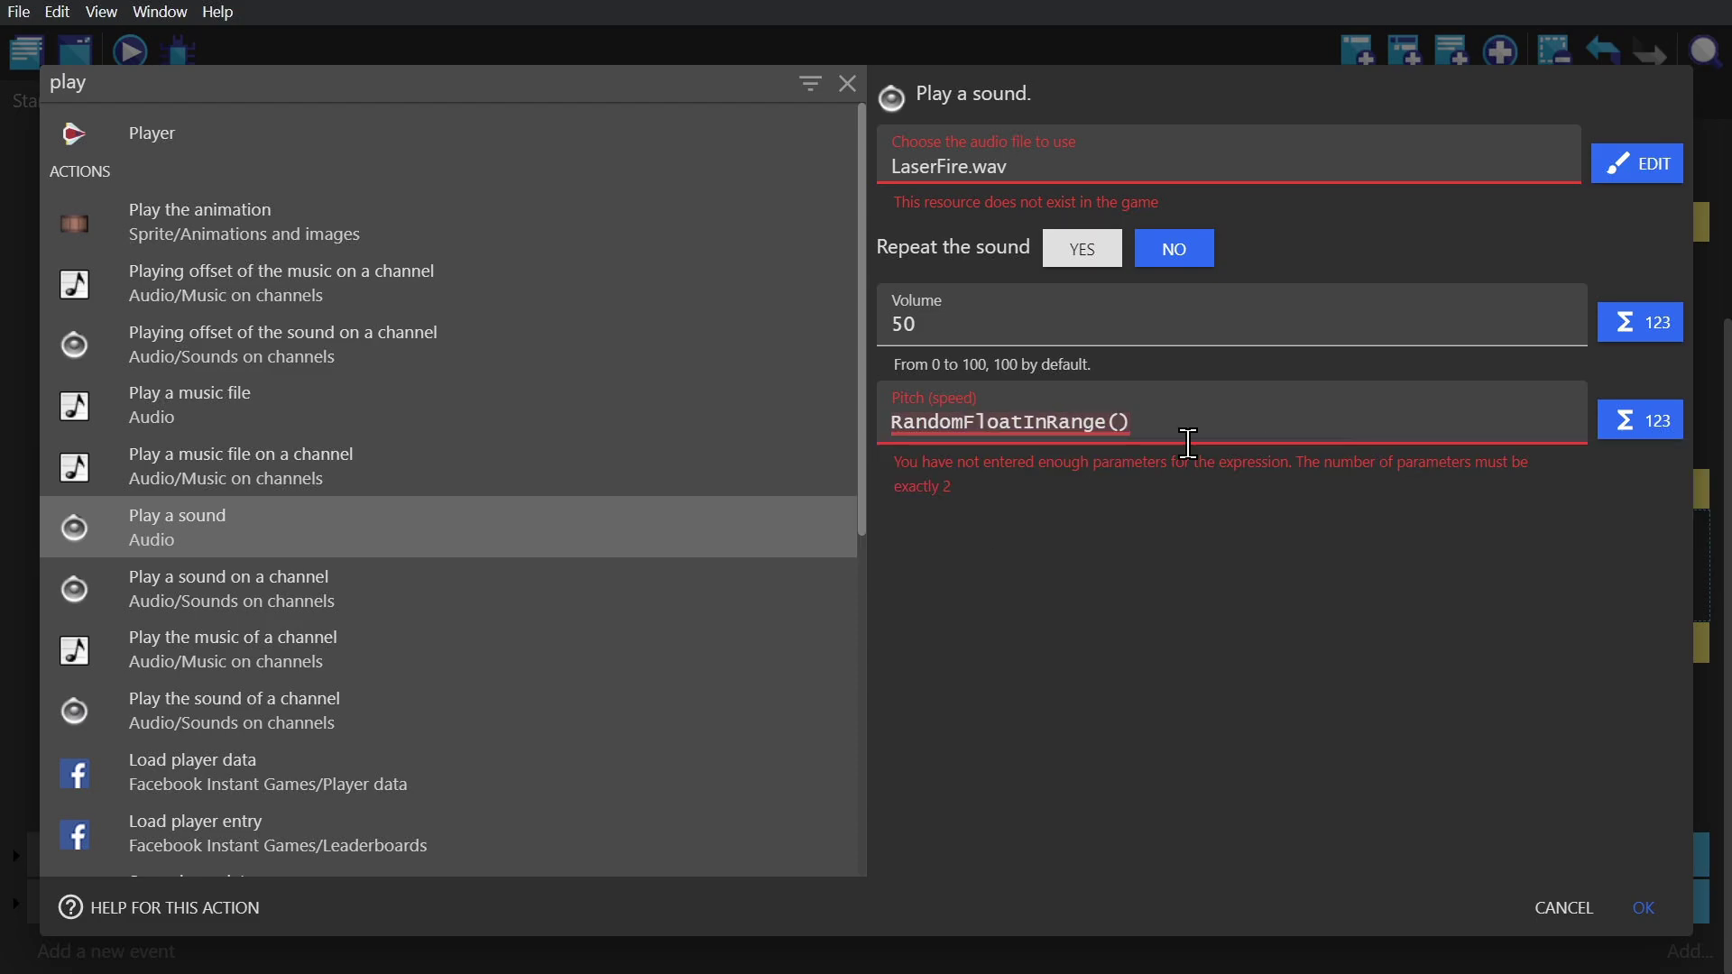
type("0.9,")
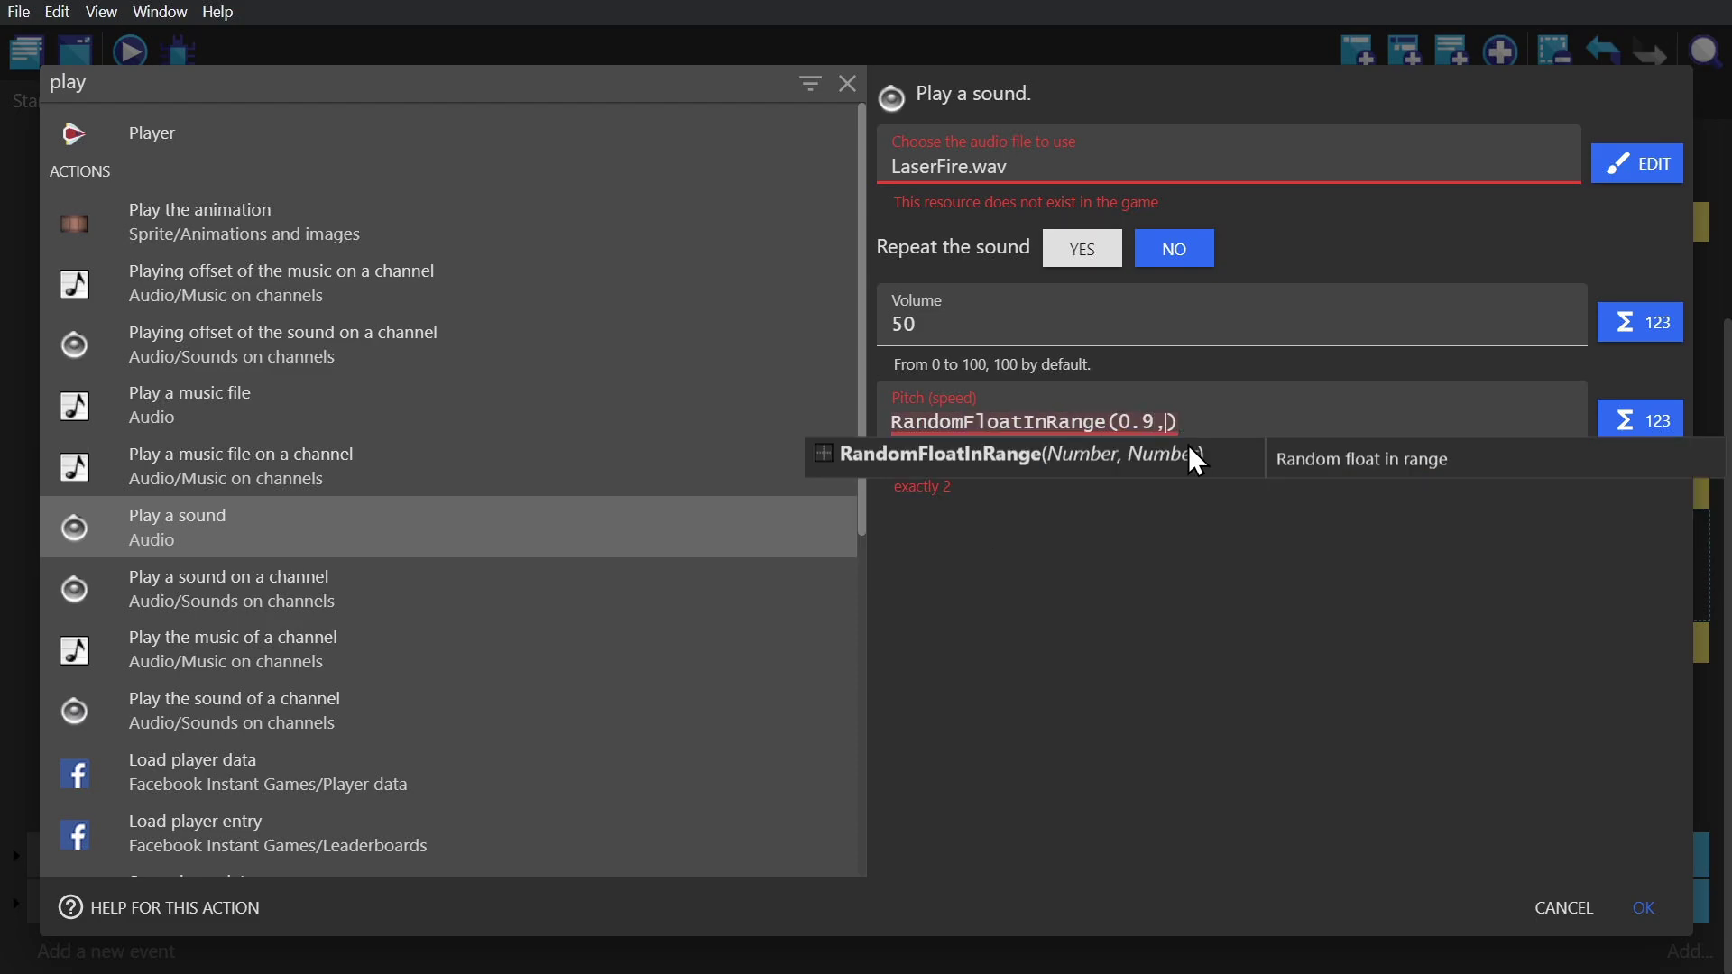
type(" 1.1")
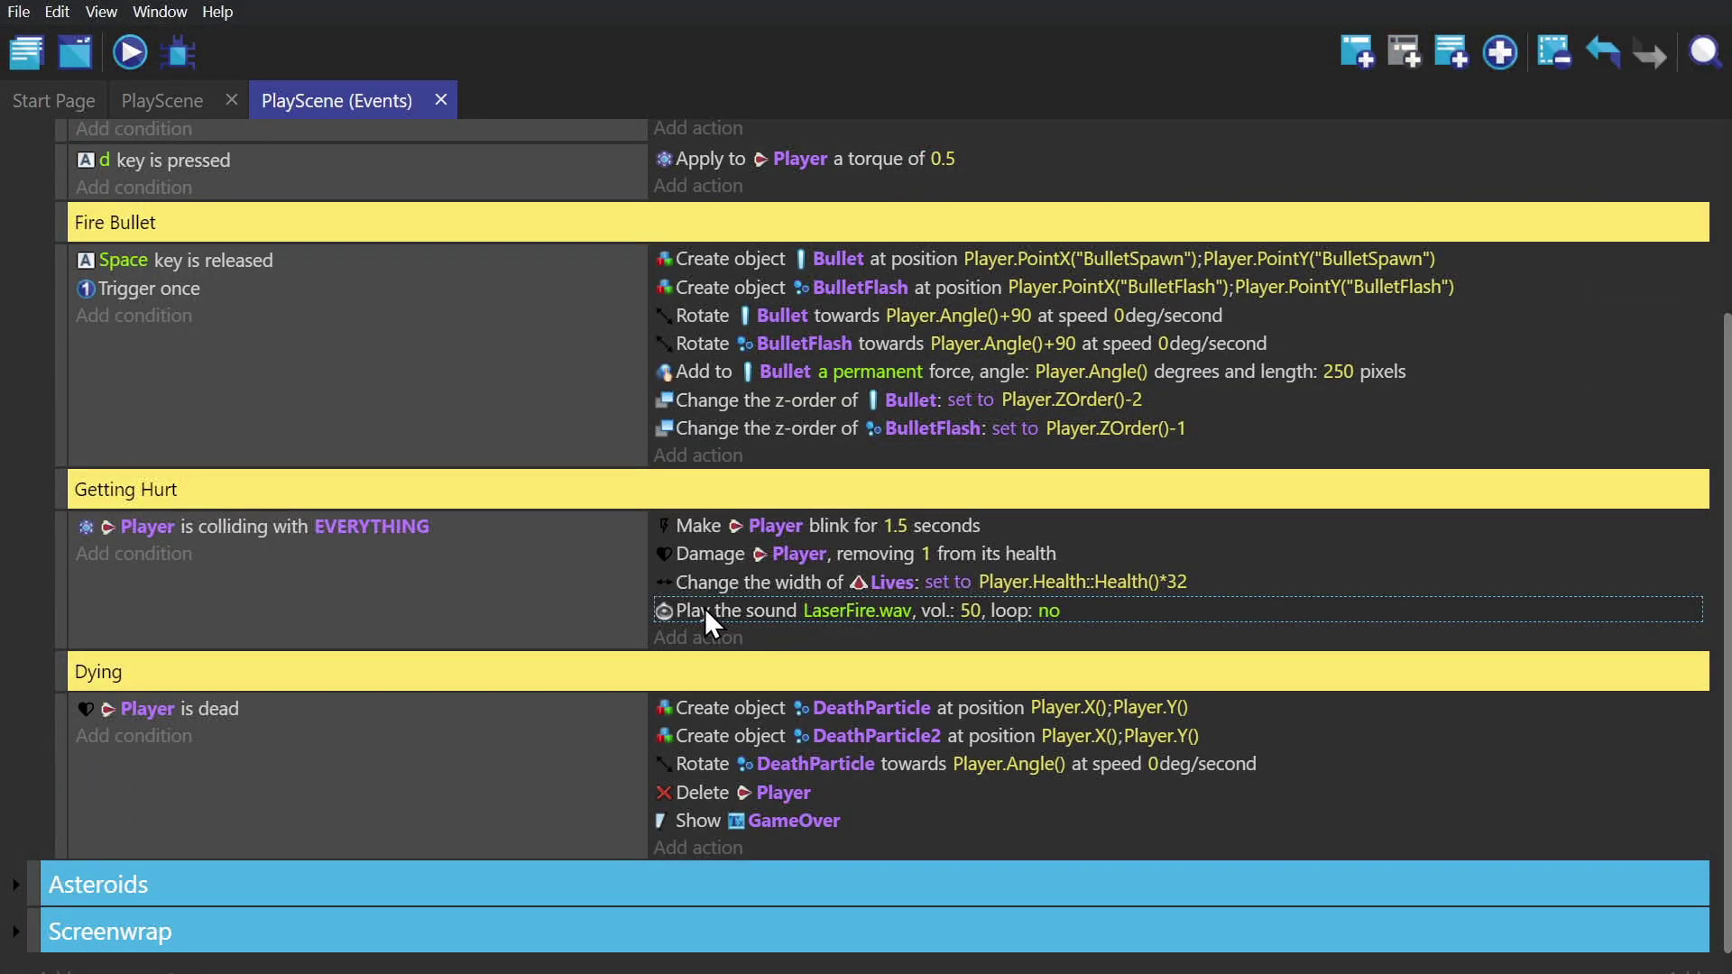
left_click_drag(709, 610, 695, 262)
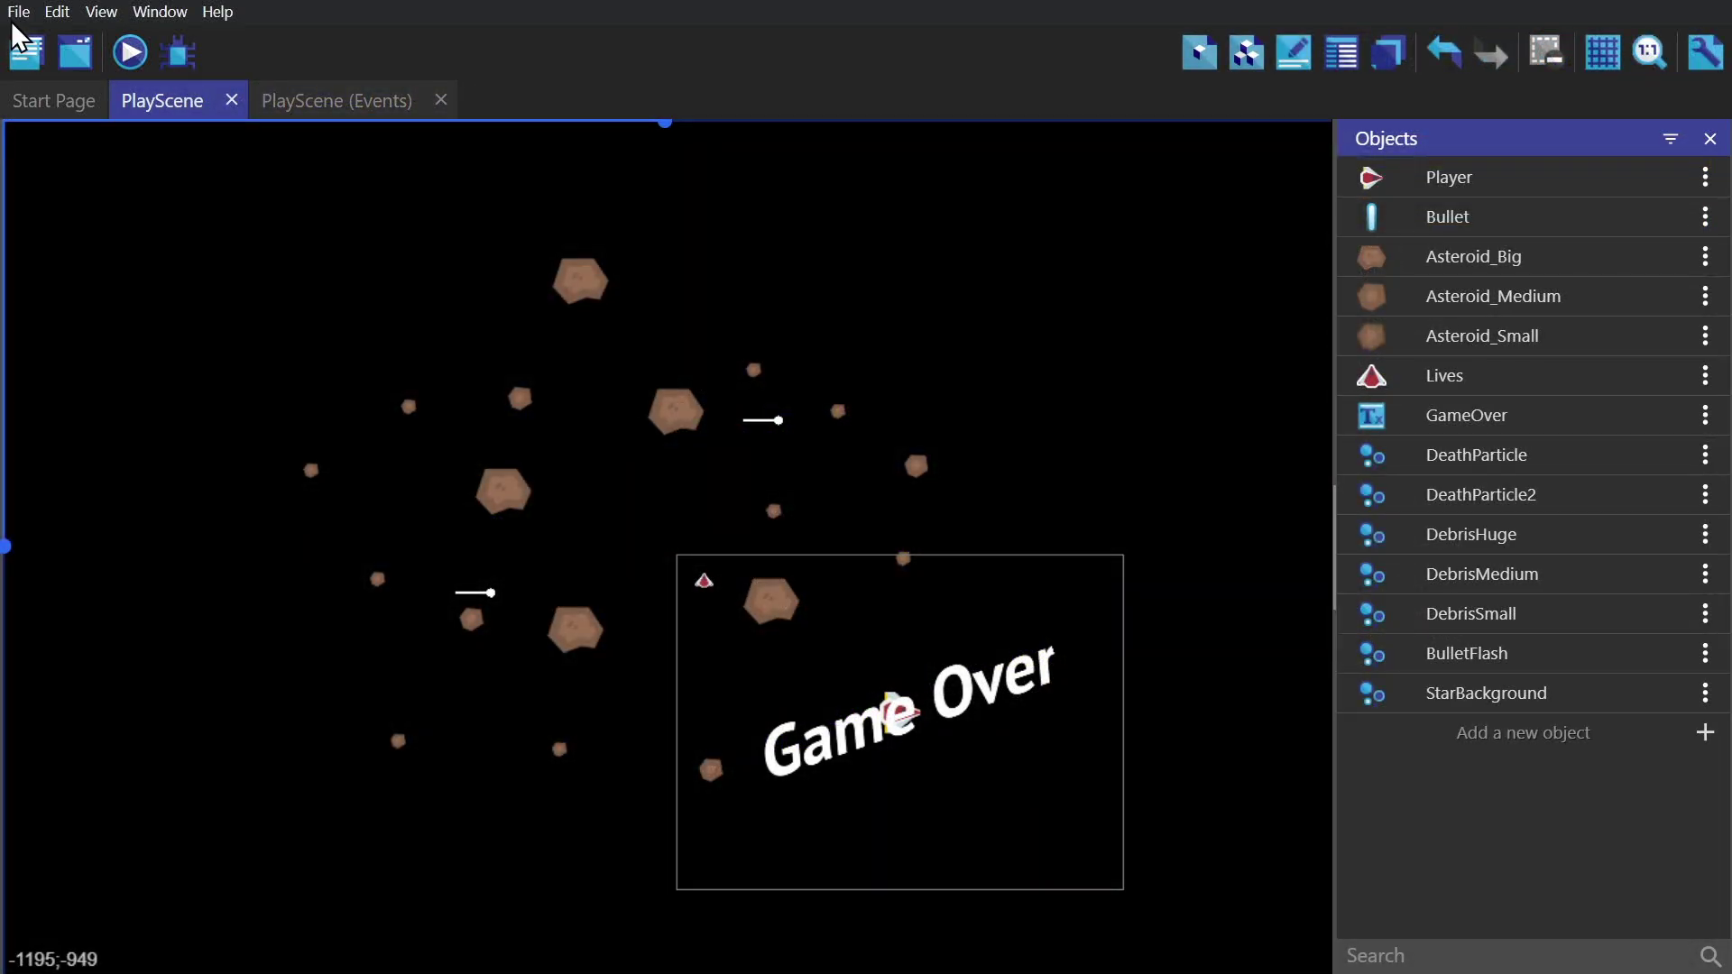
Step: Search new extensions for 'screen' and select the Camera Shake extension
left_click(26, 52)
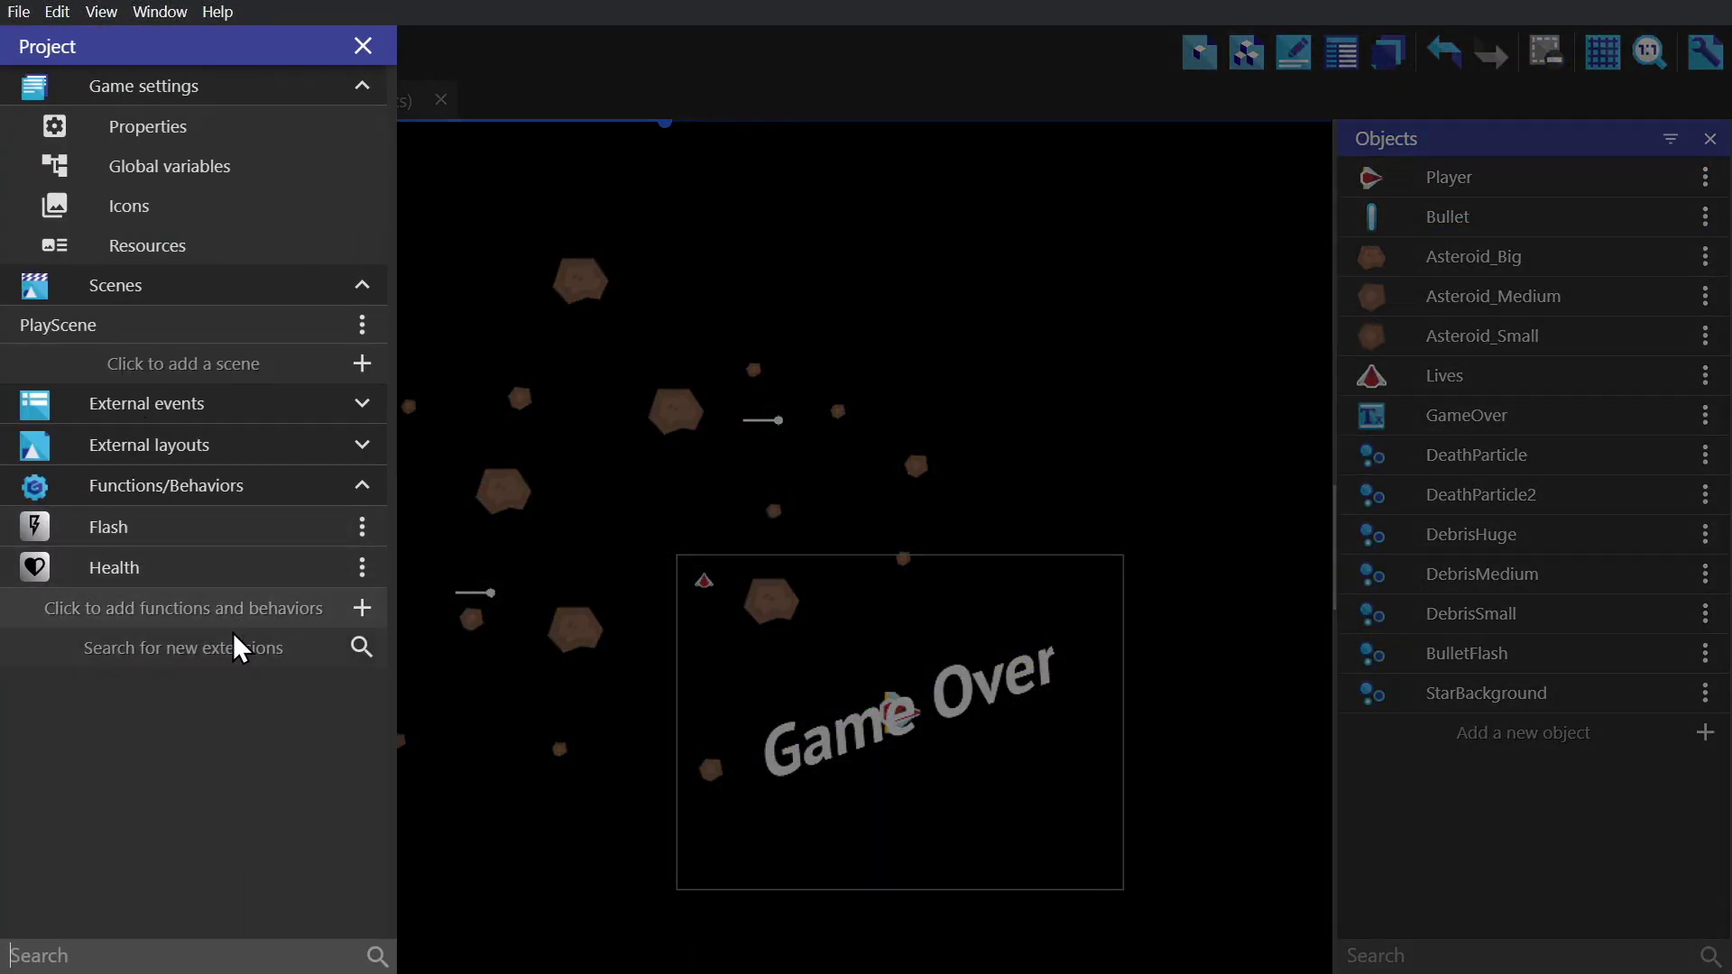
left_click(232, 634)
type("screen")
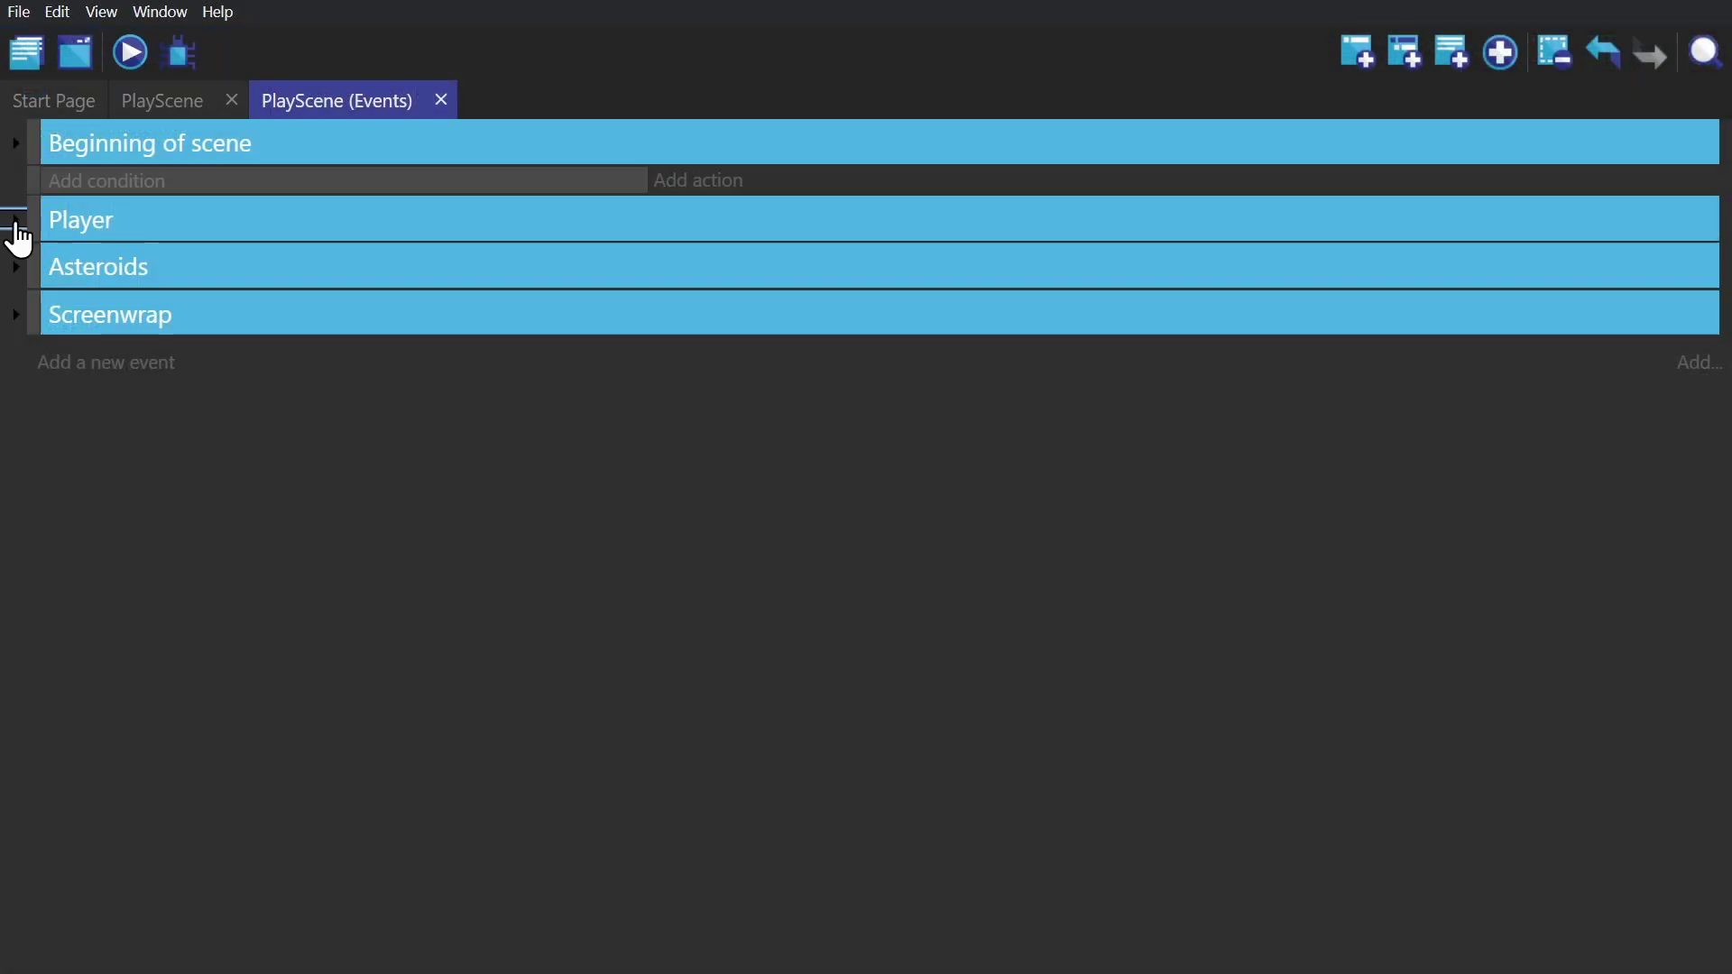
left_click(16, 223)
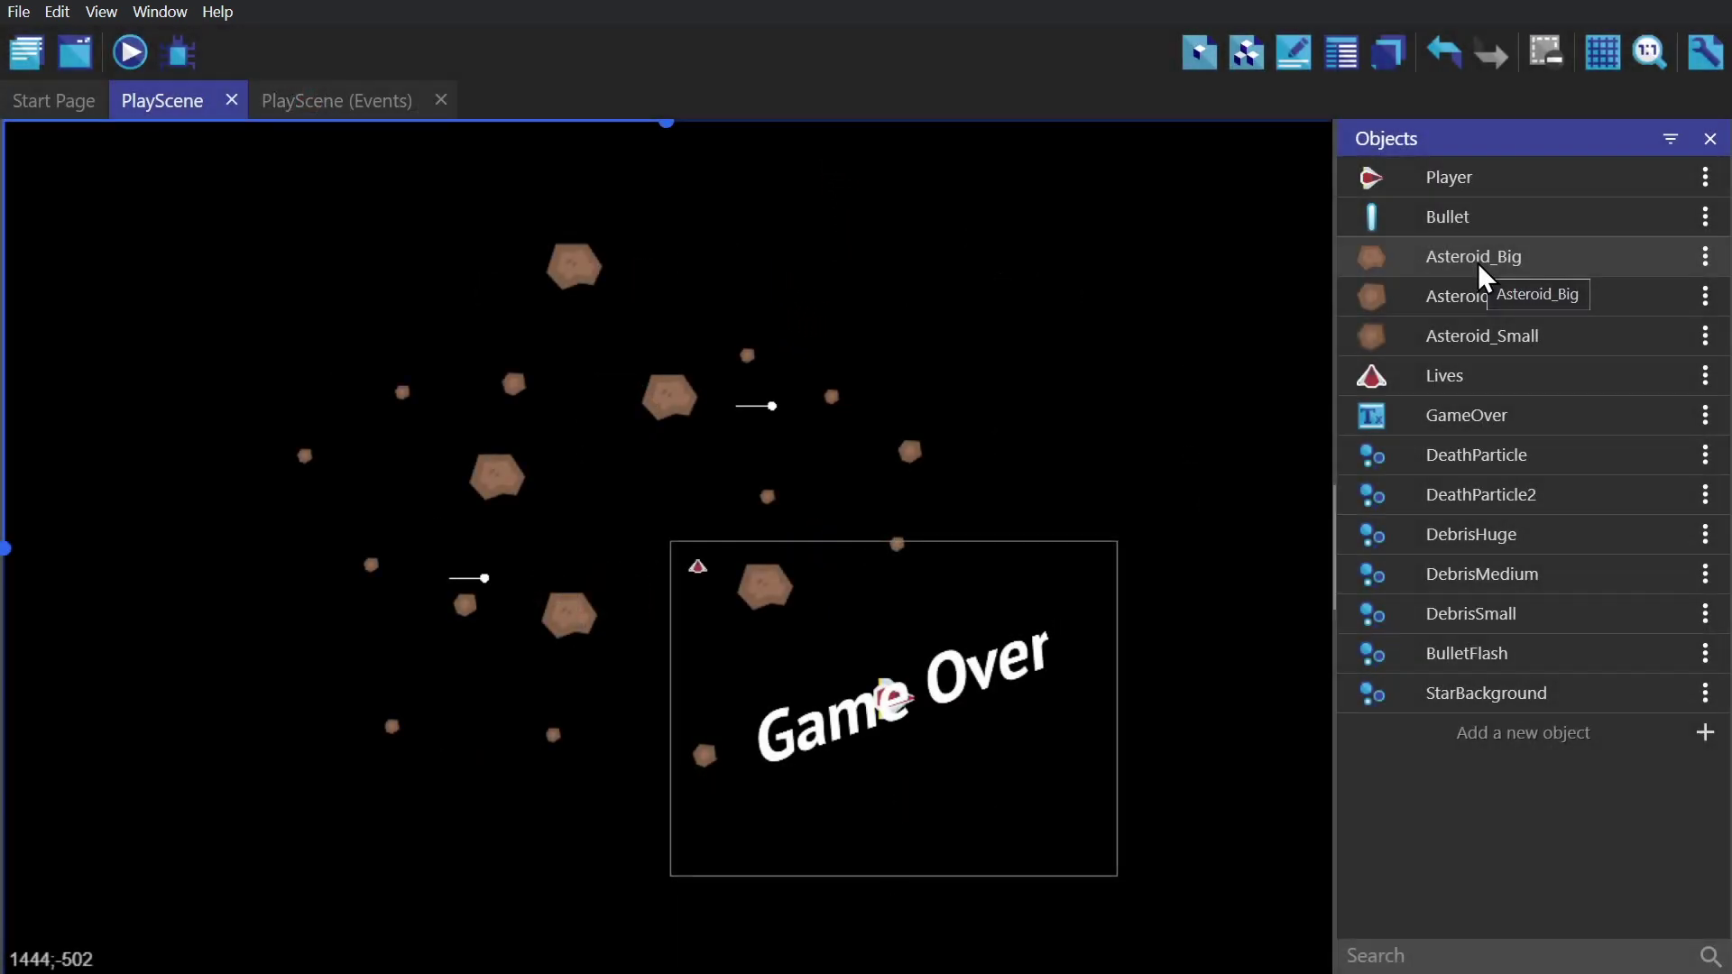
Step: At Beginning of scene, set Asteroid_Big's animation to a Random value
double_click(1477, 258)
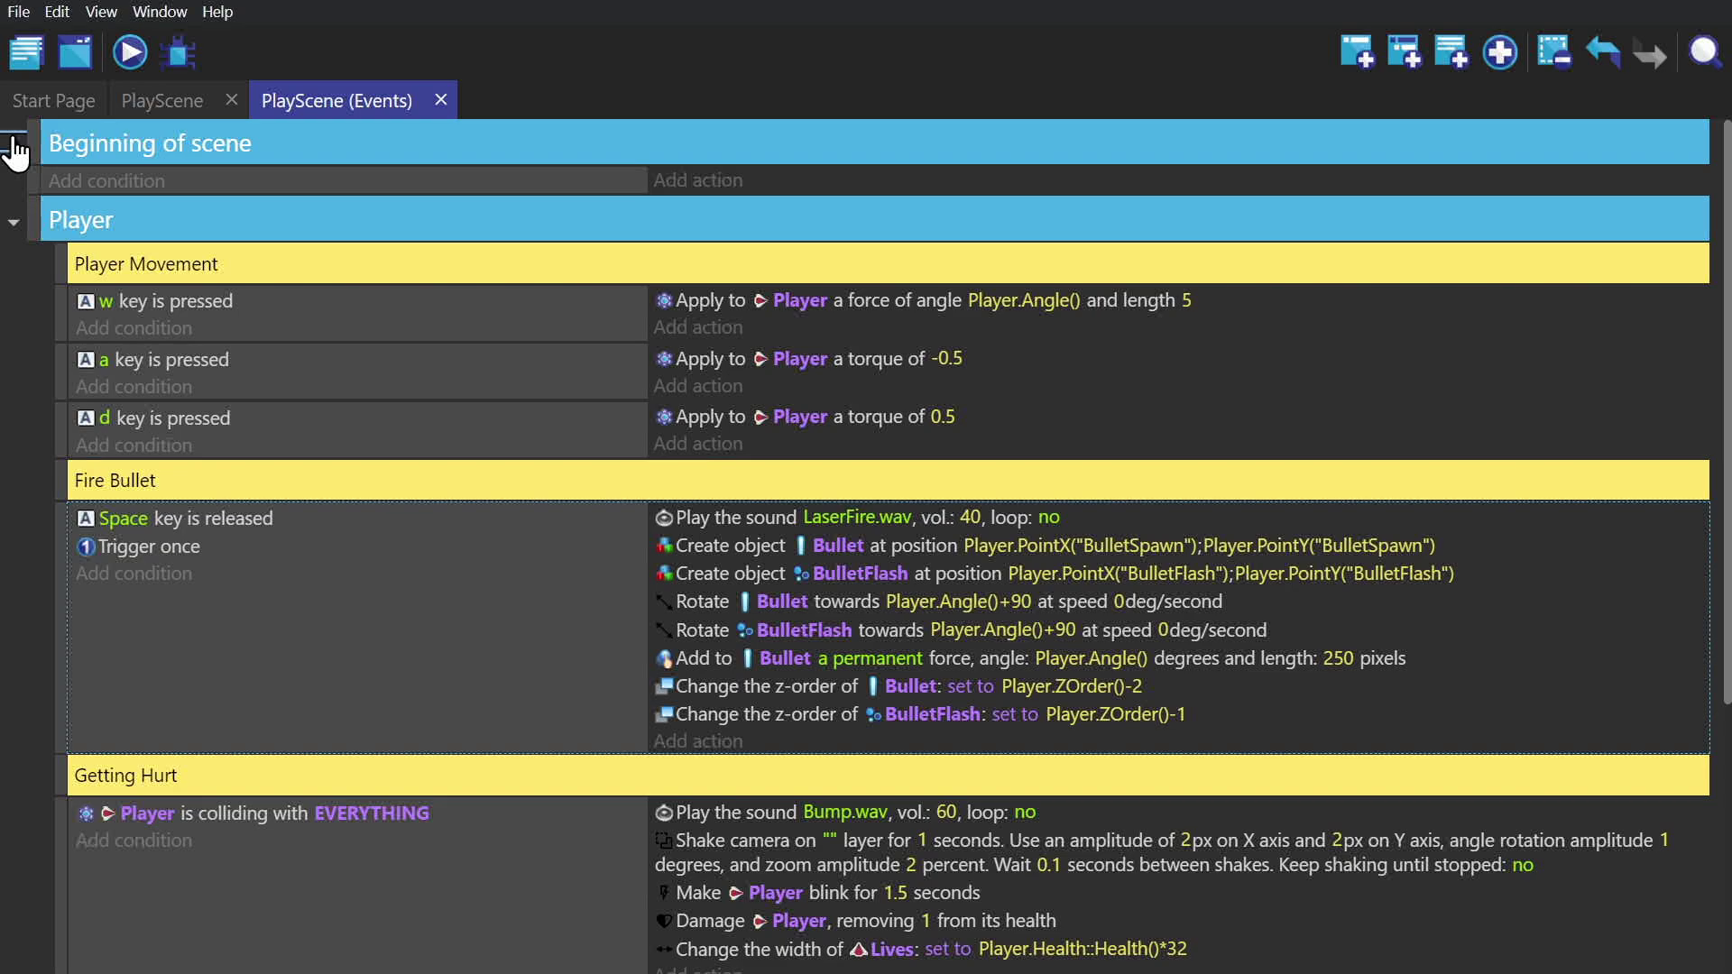
left_click(13, 145)
left_click(705, 365)
type("animation")
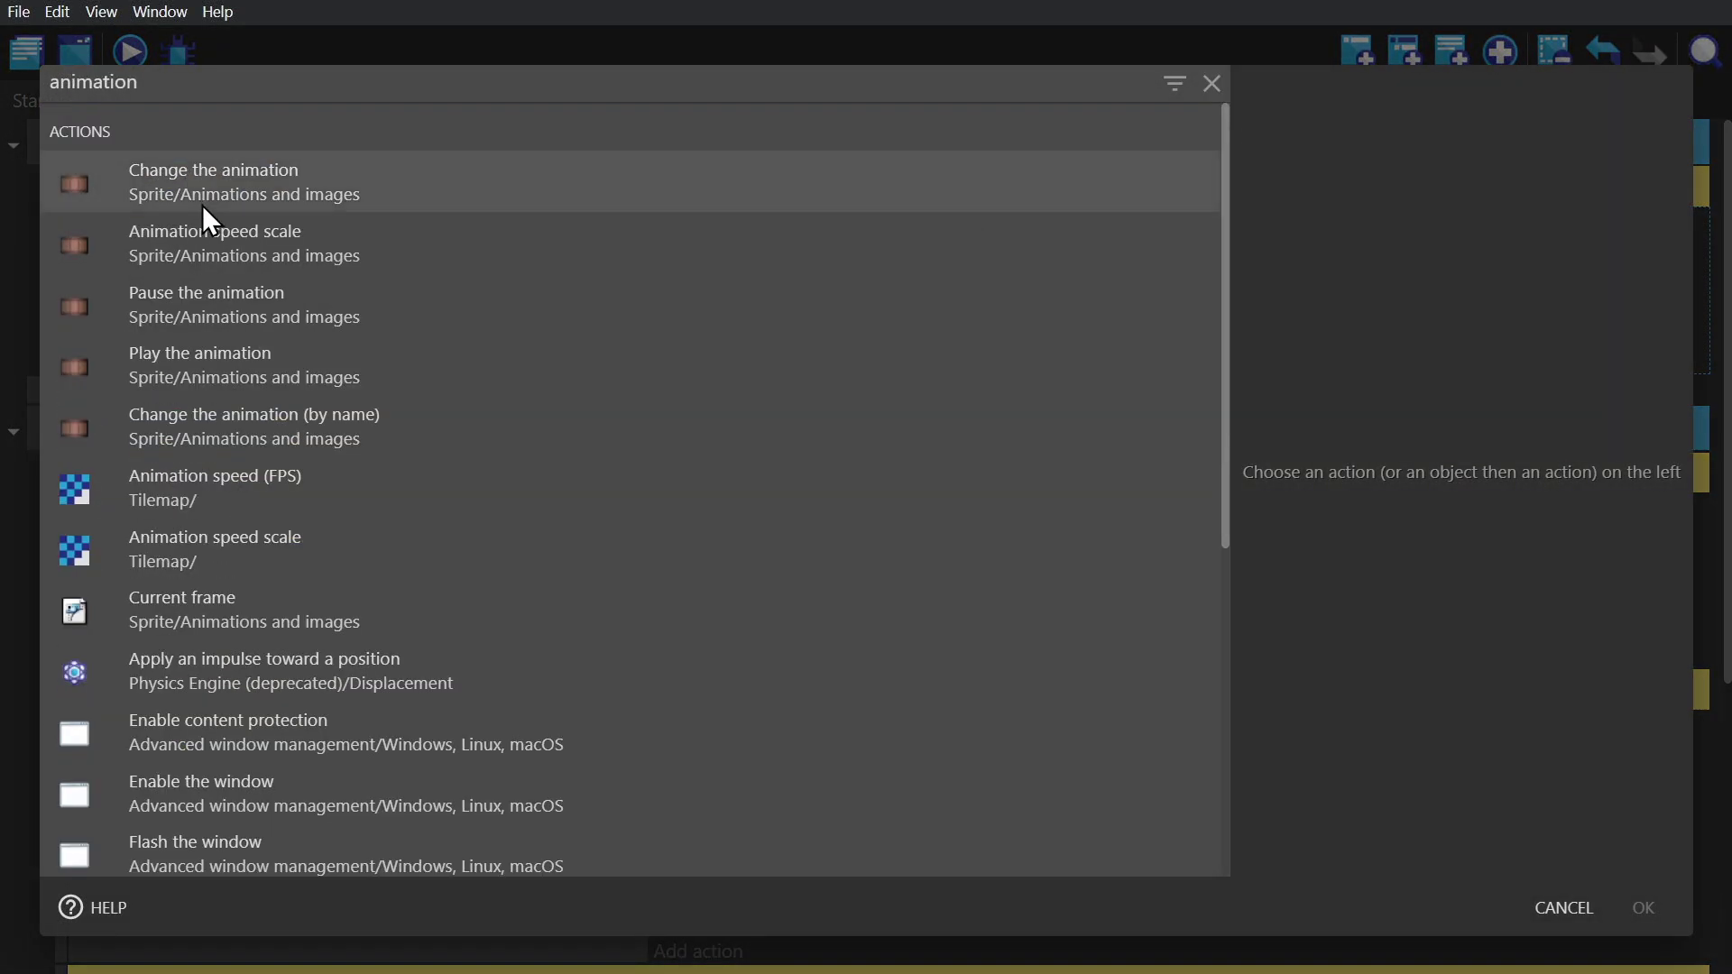
left_click(202, 194)
left_click(1022, 311)
left_click(1008, 224)
left_click(1008, 285)
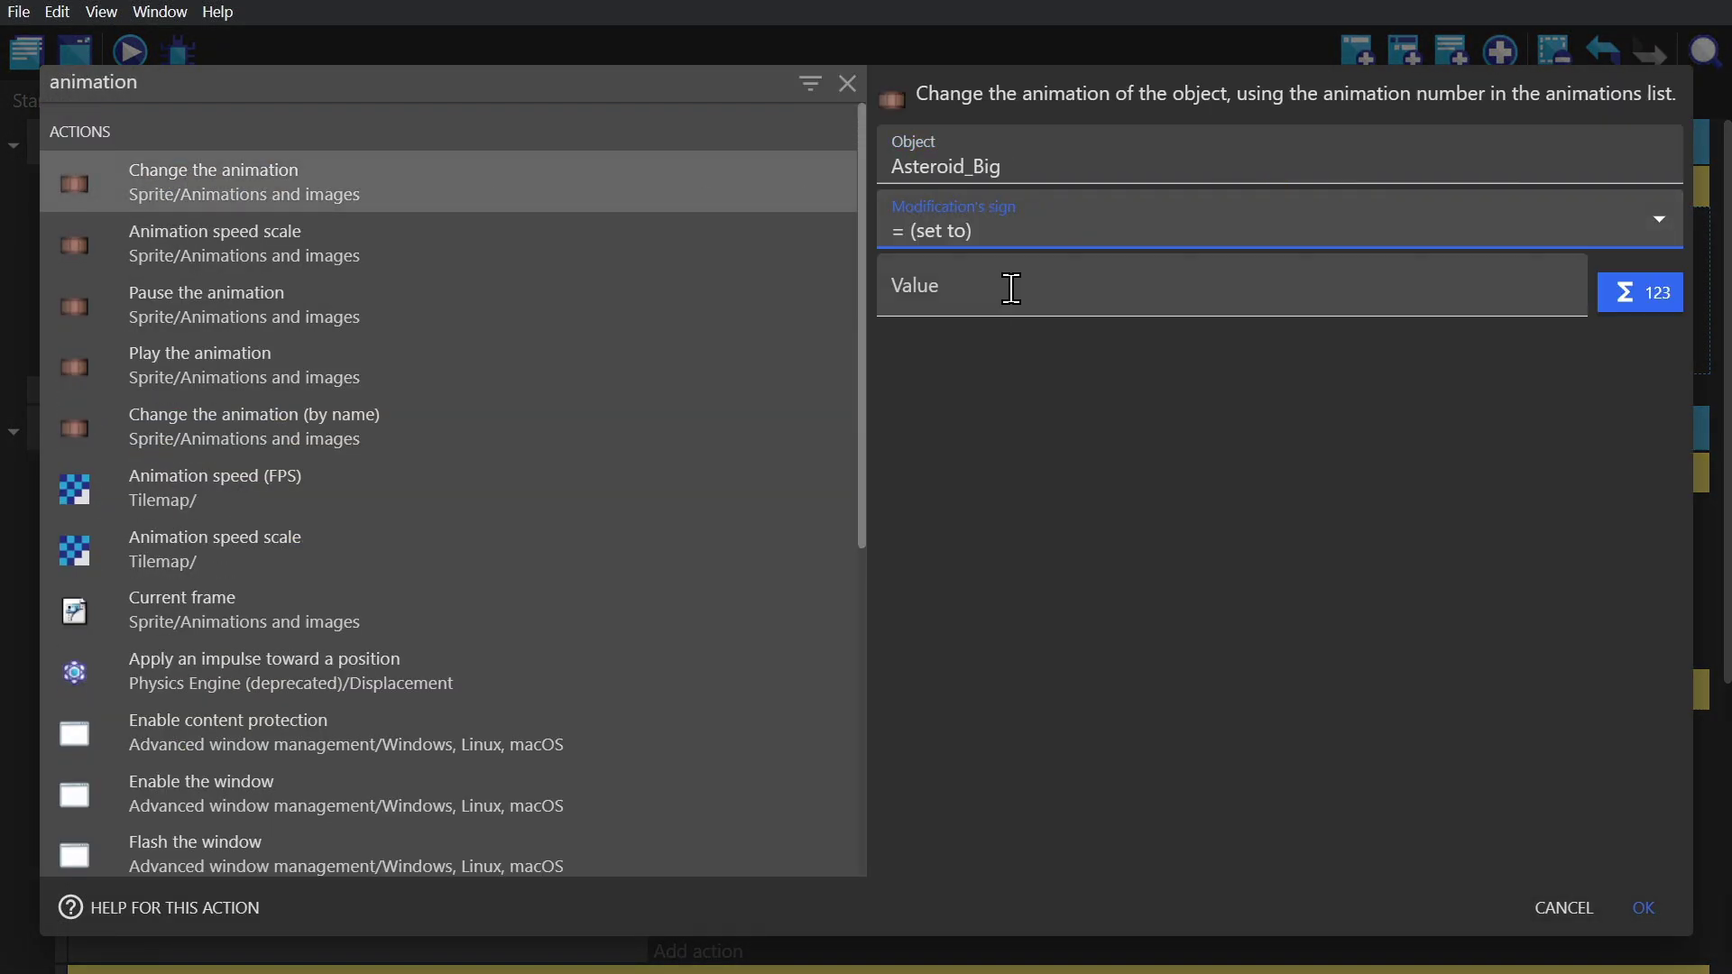
left_click(1008, 283)
type("Random")
key("Return")
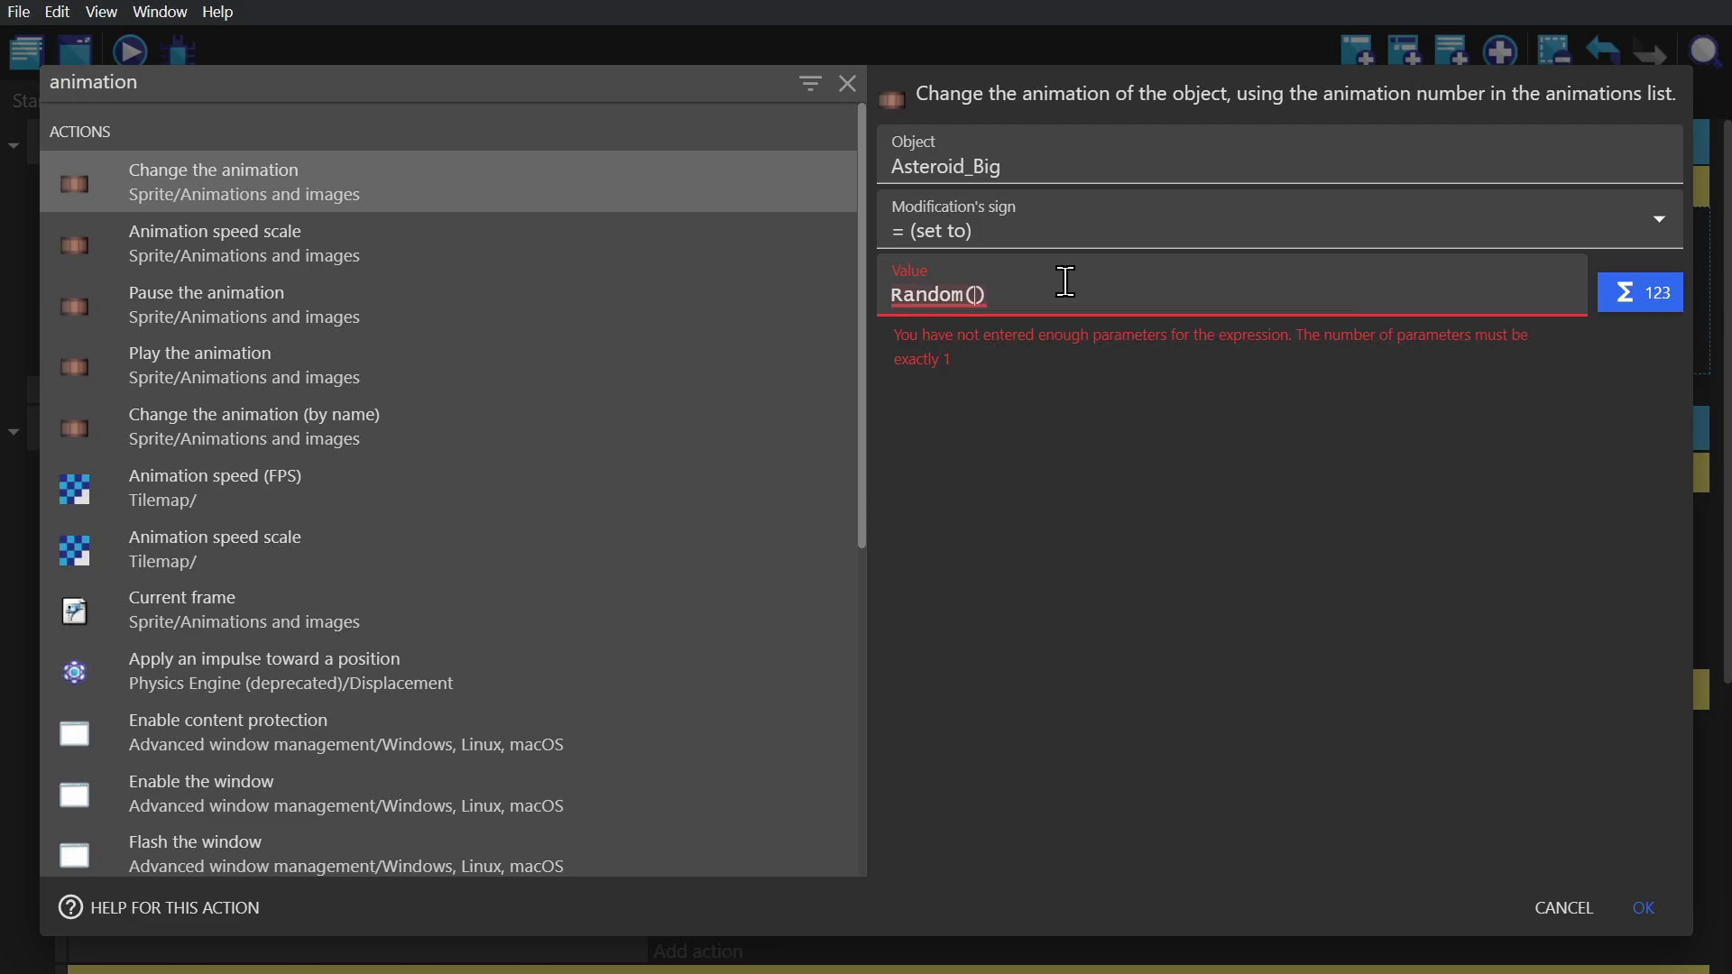
left_click(1629, 899)
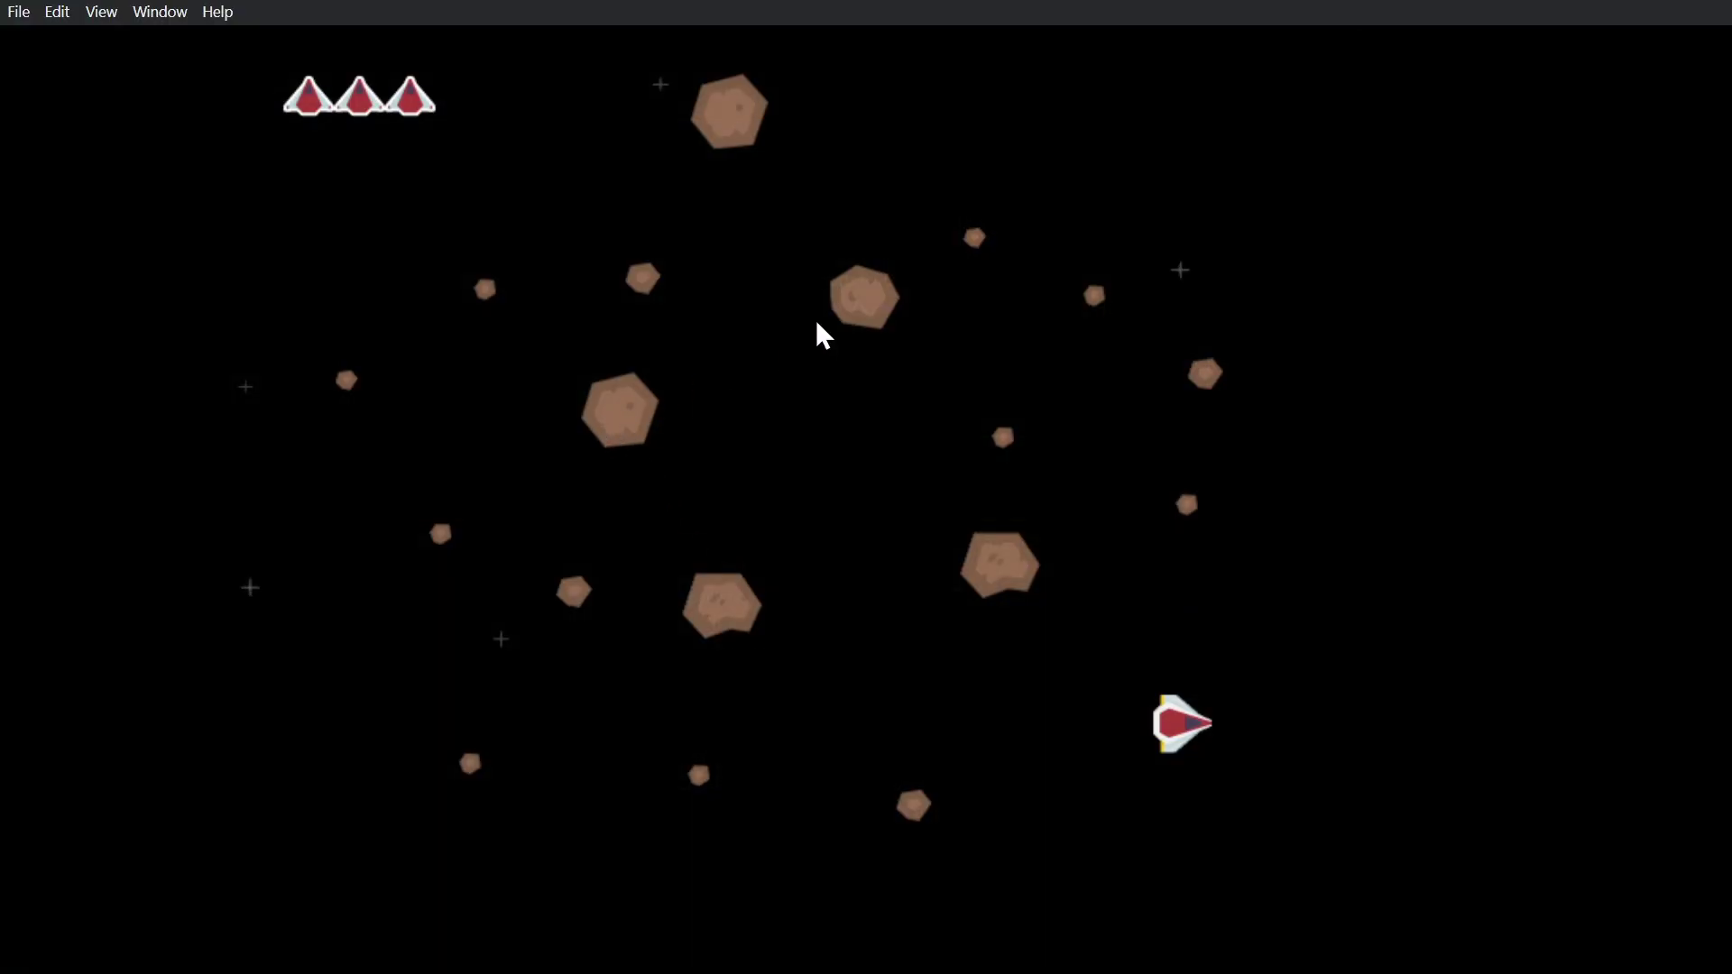
Step: After test play, reshape Asteroid_Big's collision mask points to fit the rock and preview again
key("Left")
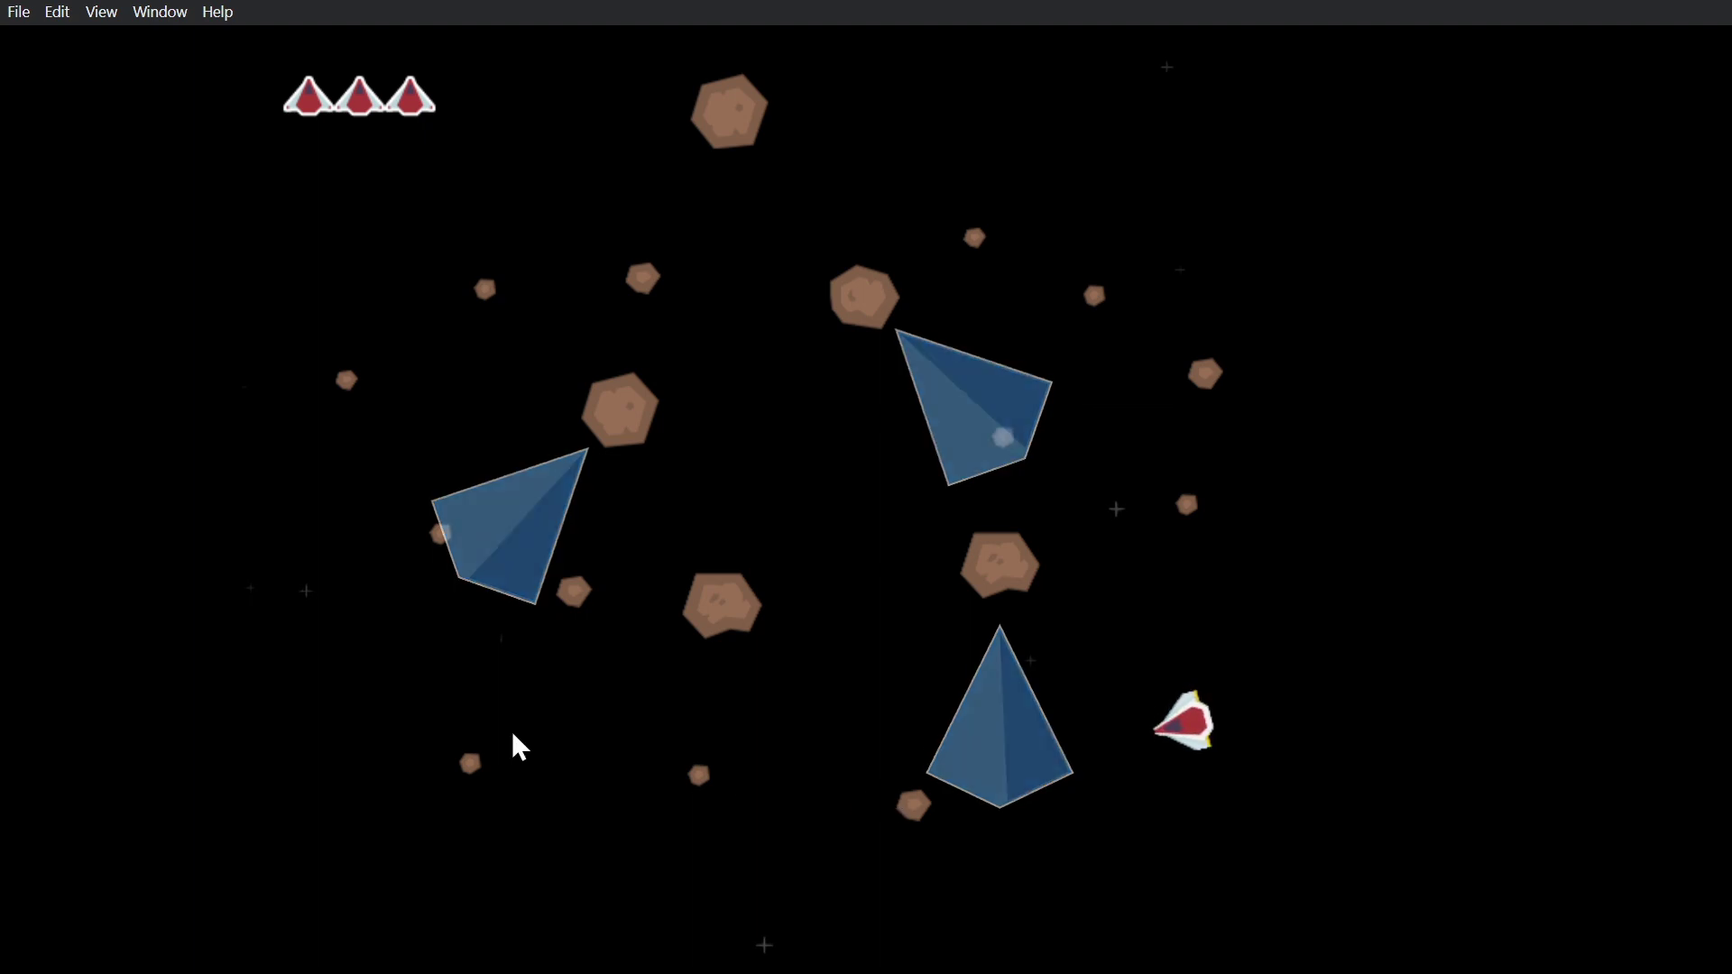
key("alt+F4")
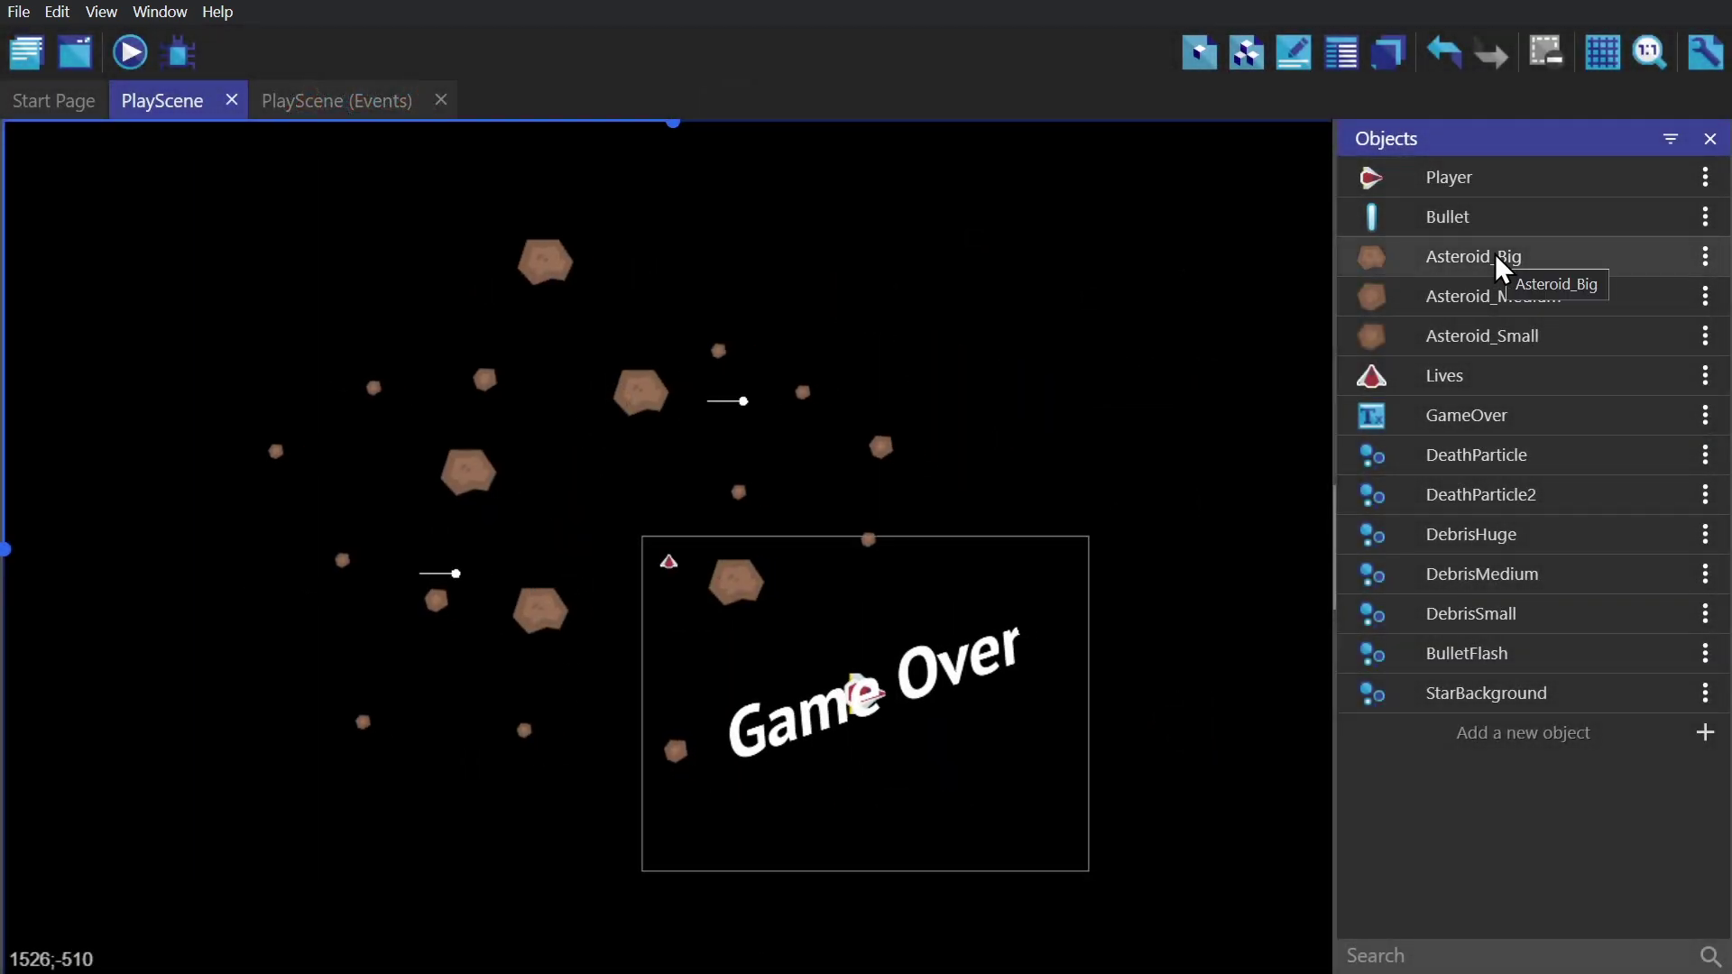
double_click(1497, 257)
left_click(361, 850)
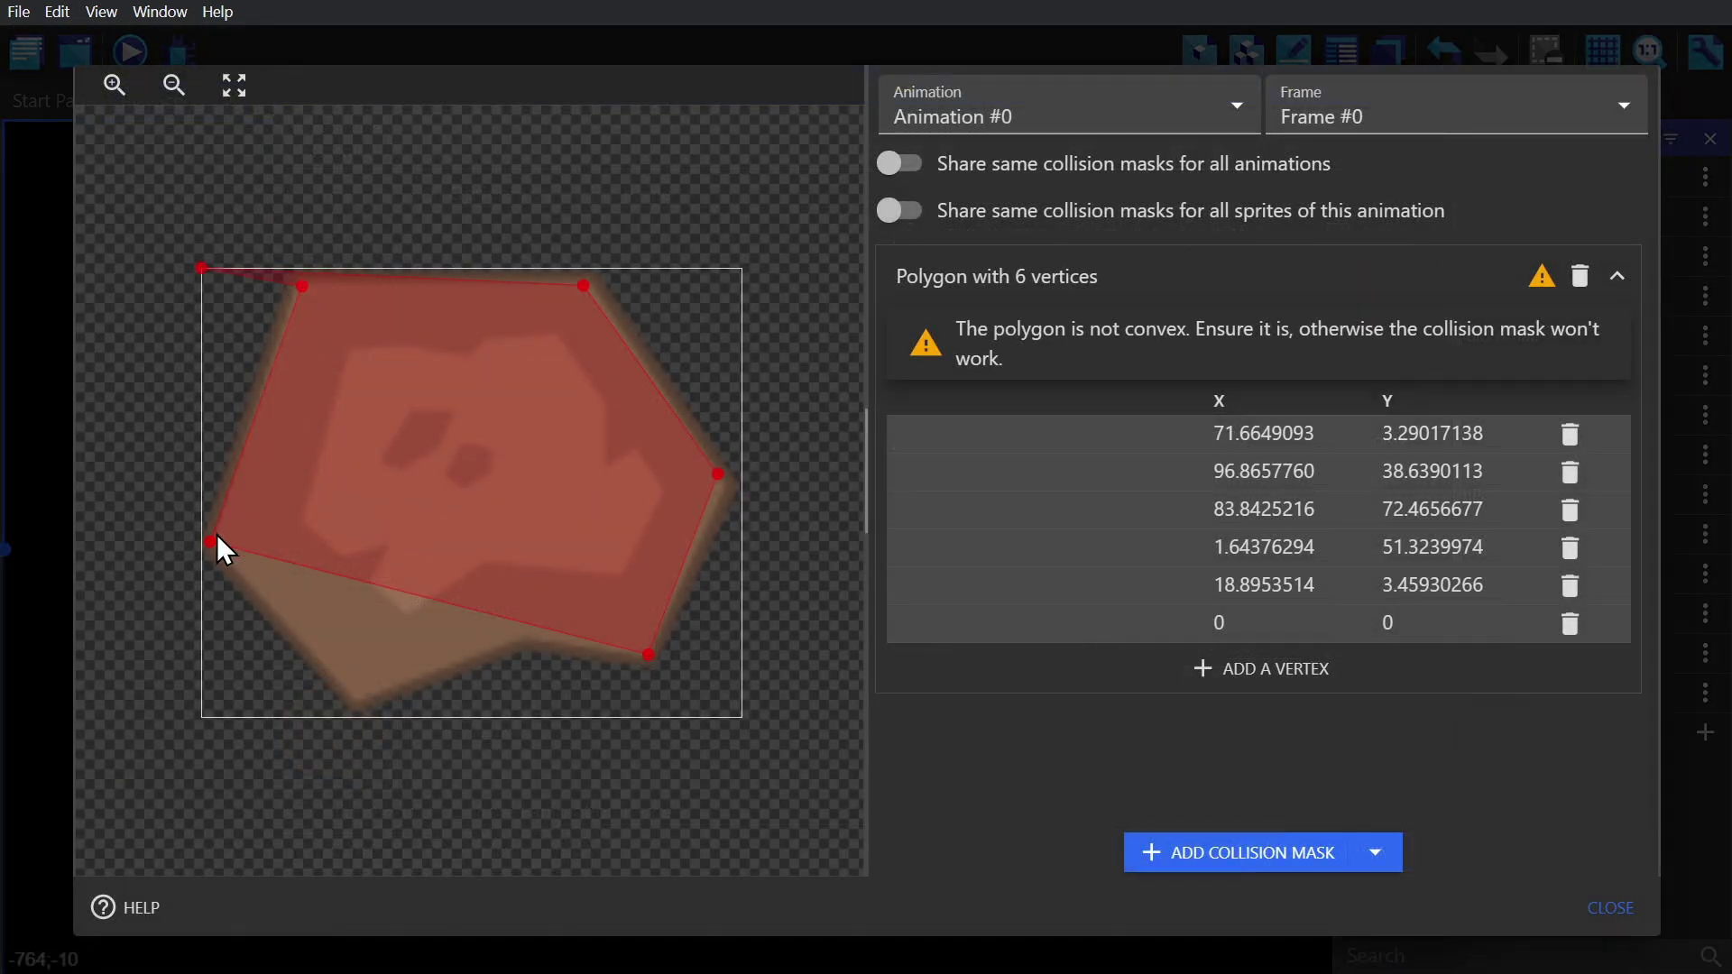
left_click_drag(217, 540, 320, 659)
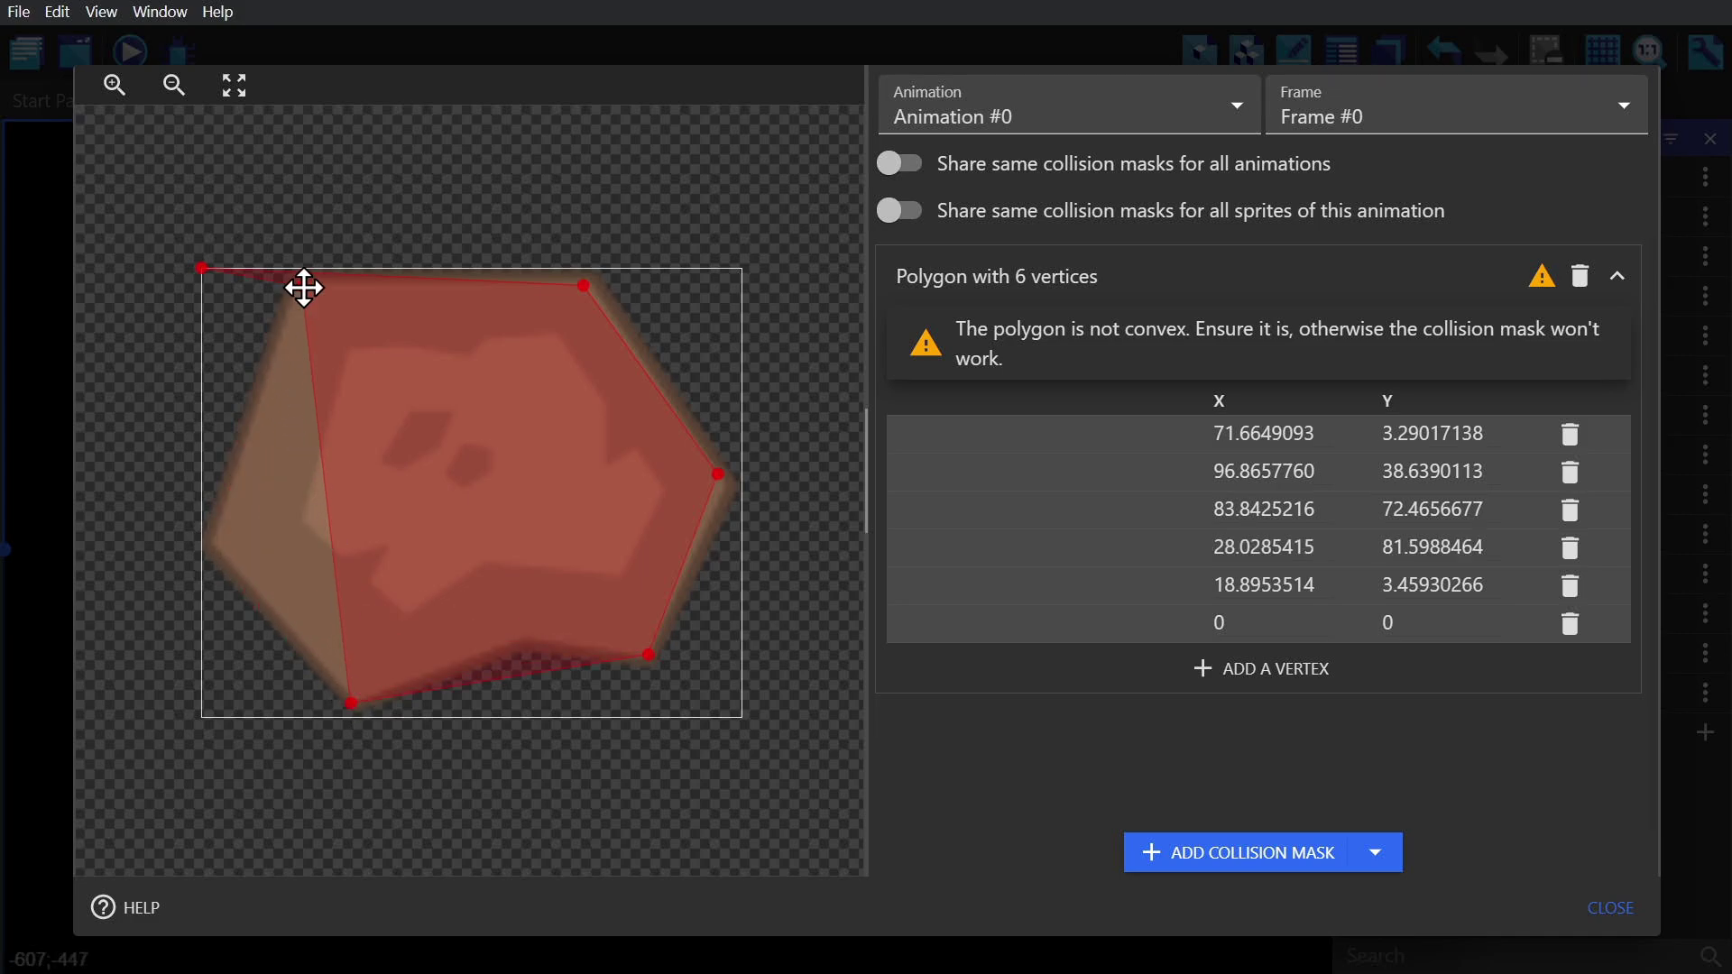
left_click_drag(304, 286, 208, 541)
key("ctrl+Return")
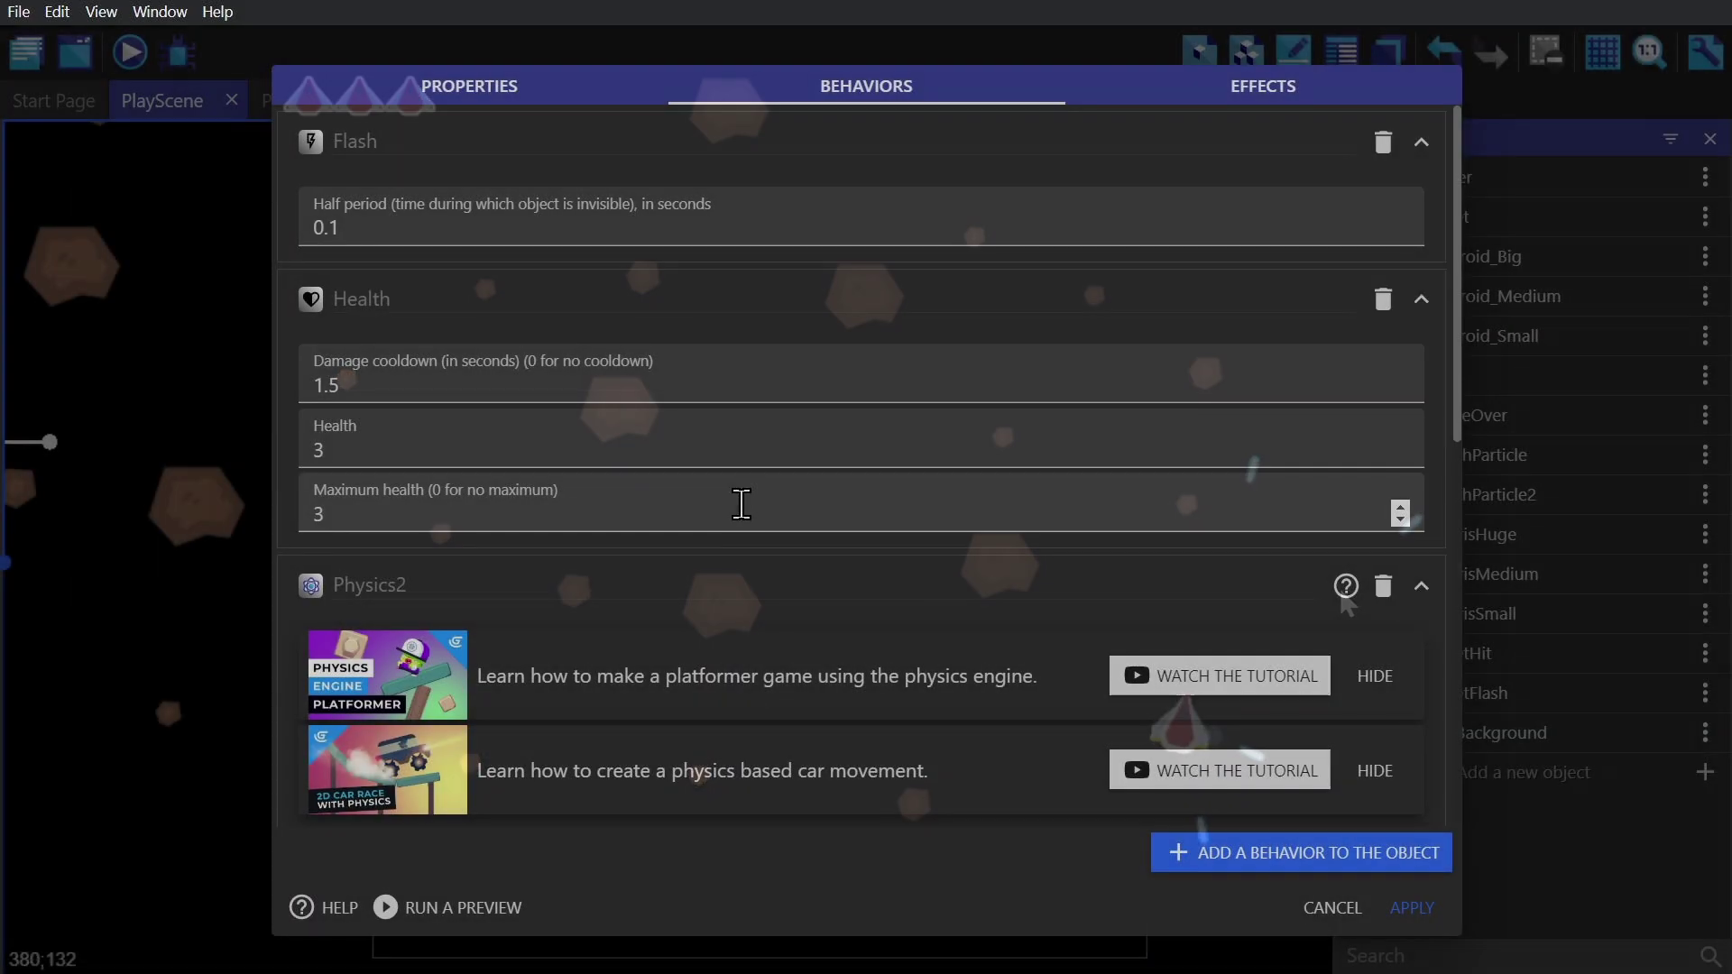
scroll(631, 514, "down", 6)
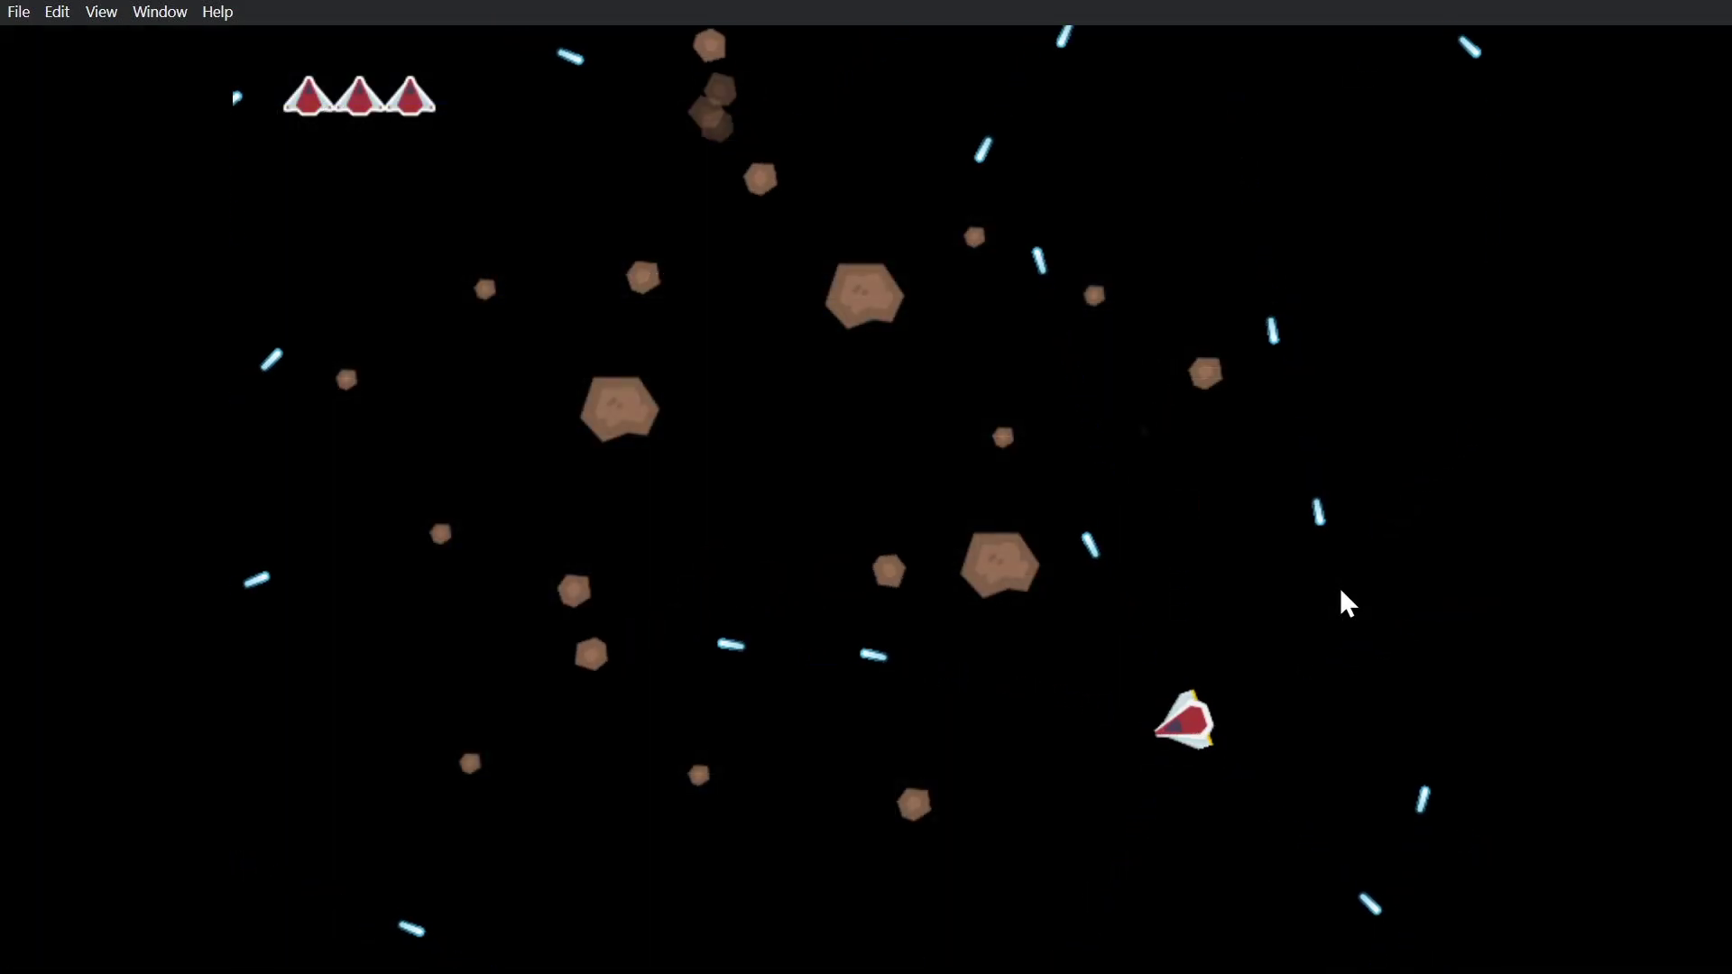
key("Up")
key("space")
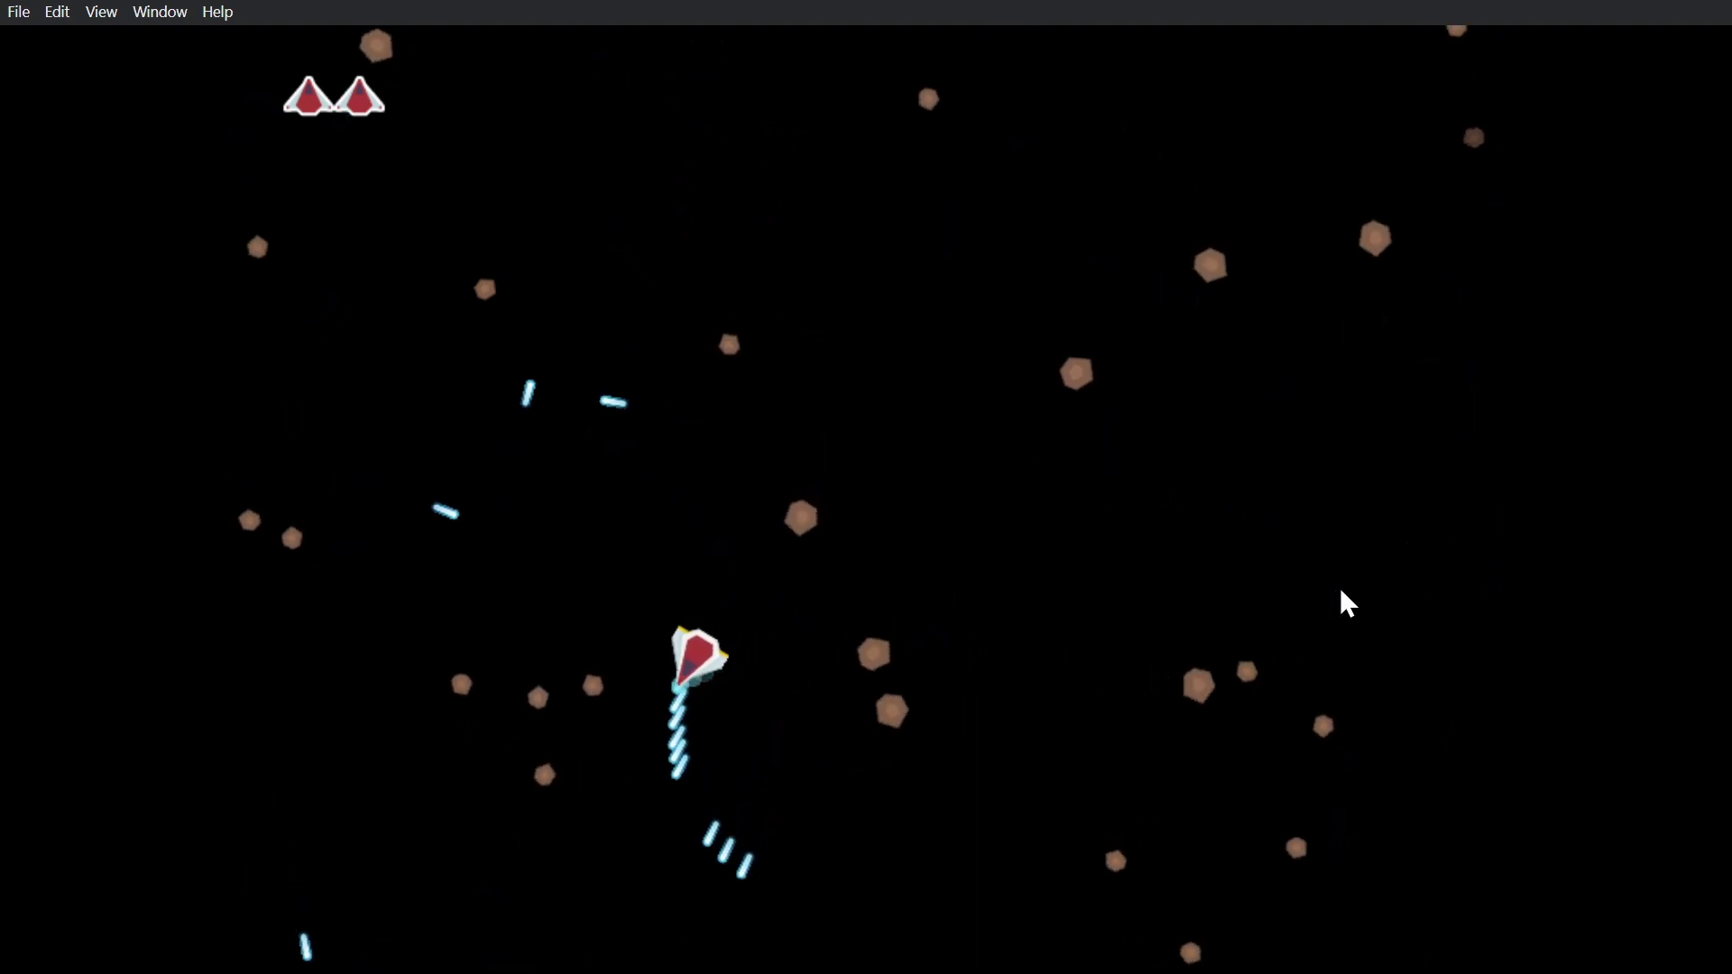
key("space")
key("Right")
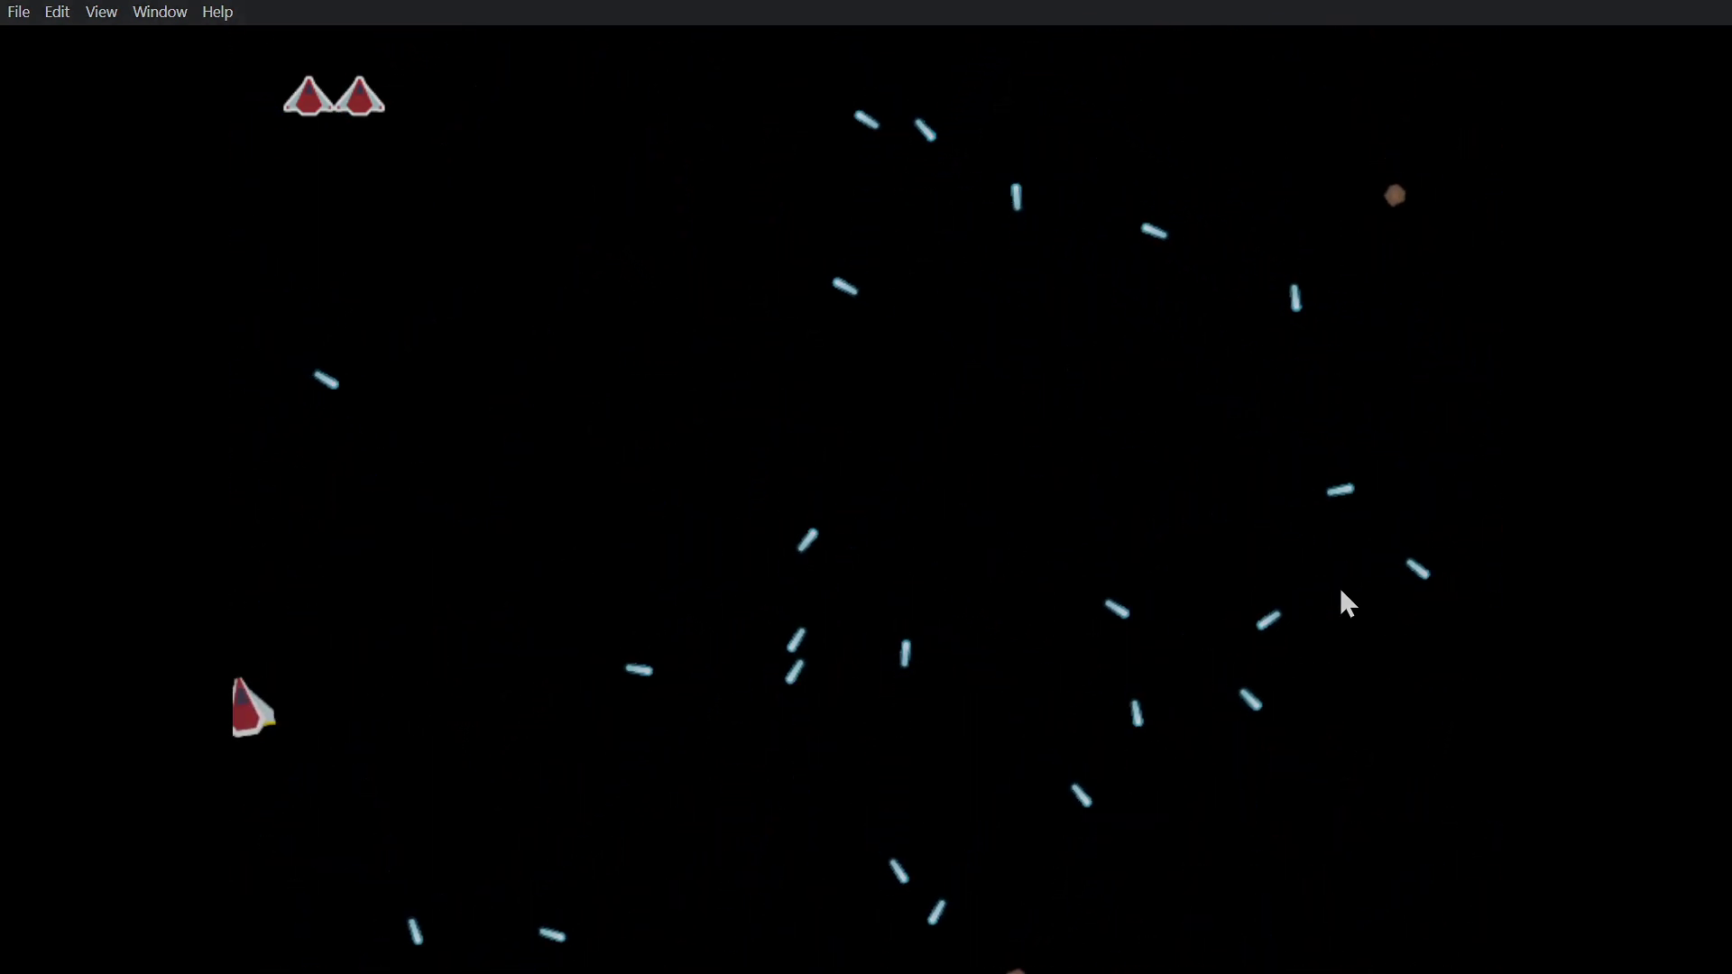
key("Left")
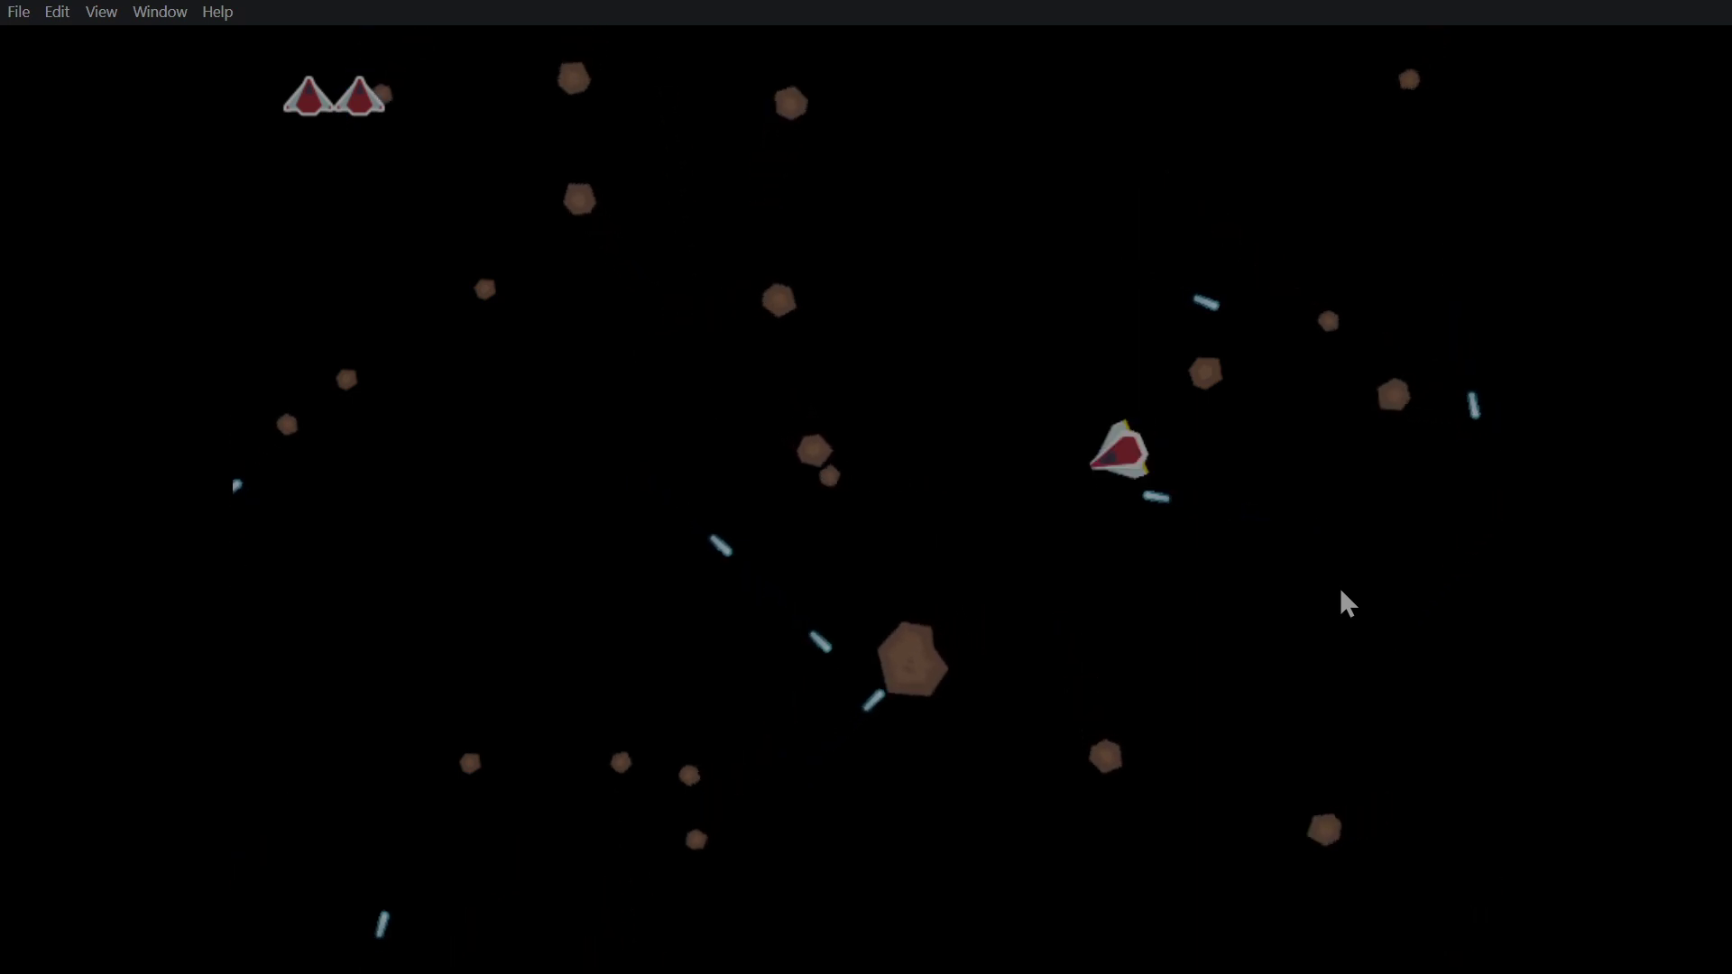
key("space")
key("space")
key("Up")
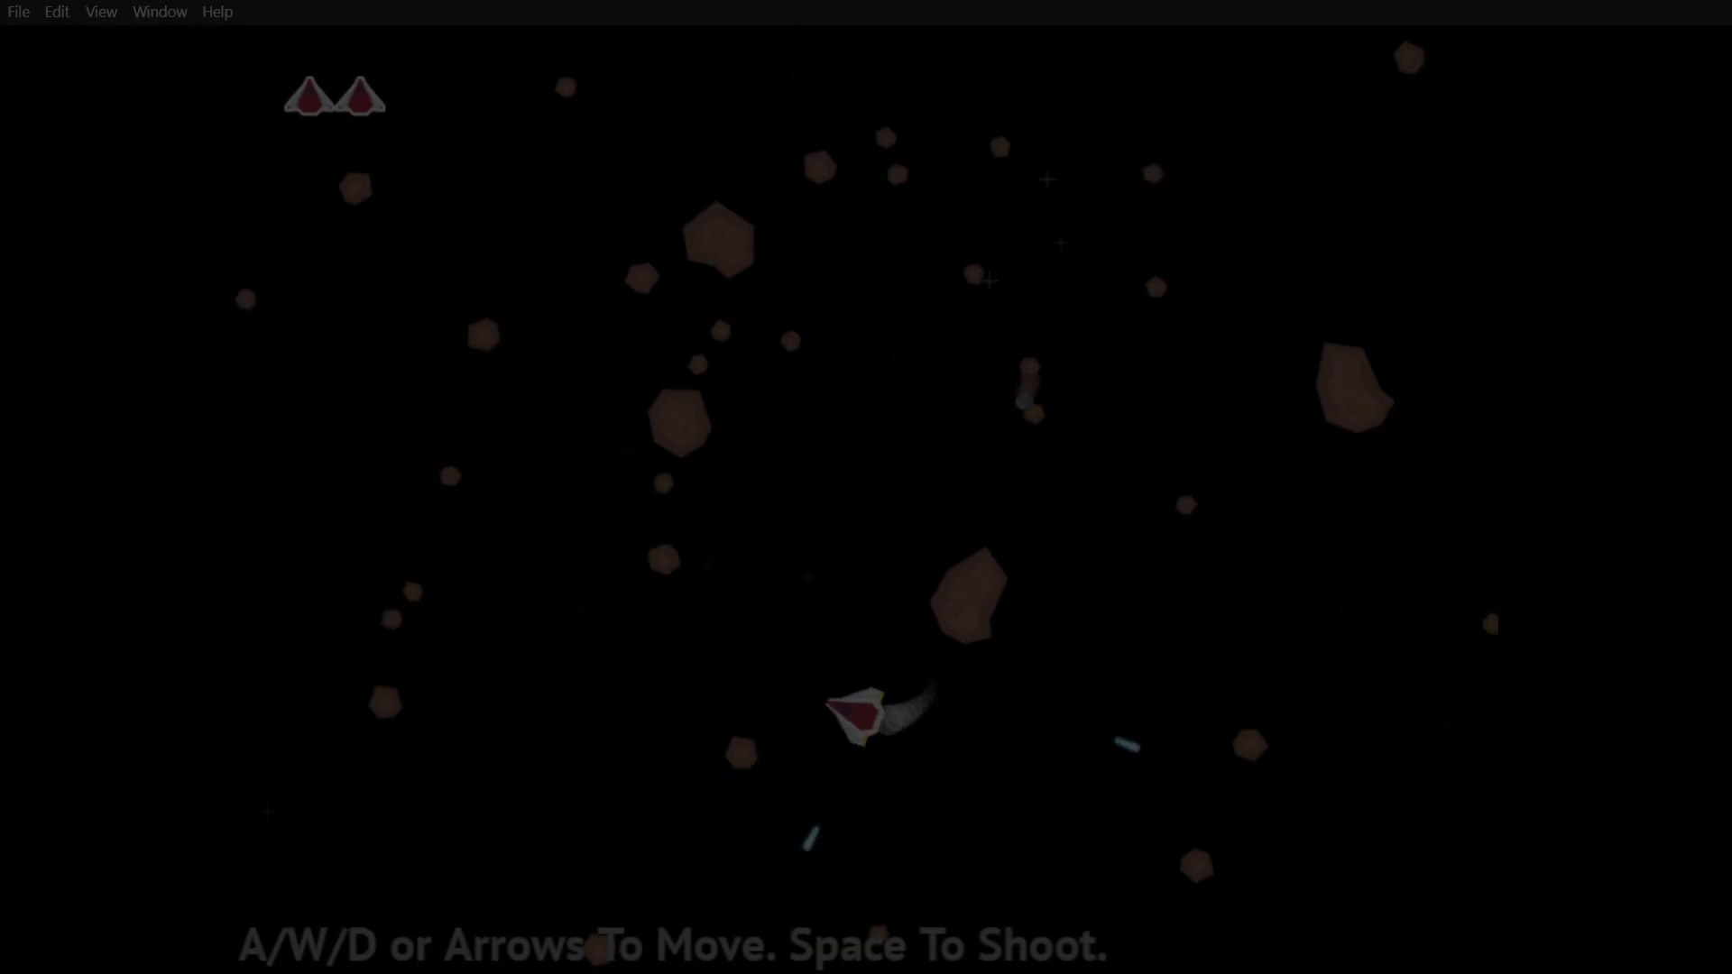
key("space")
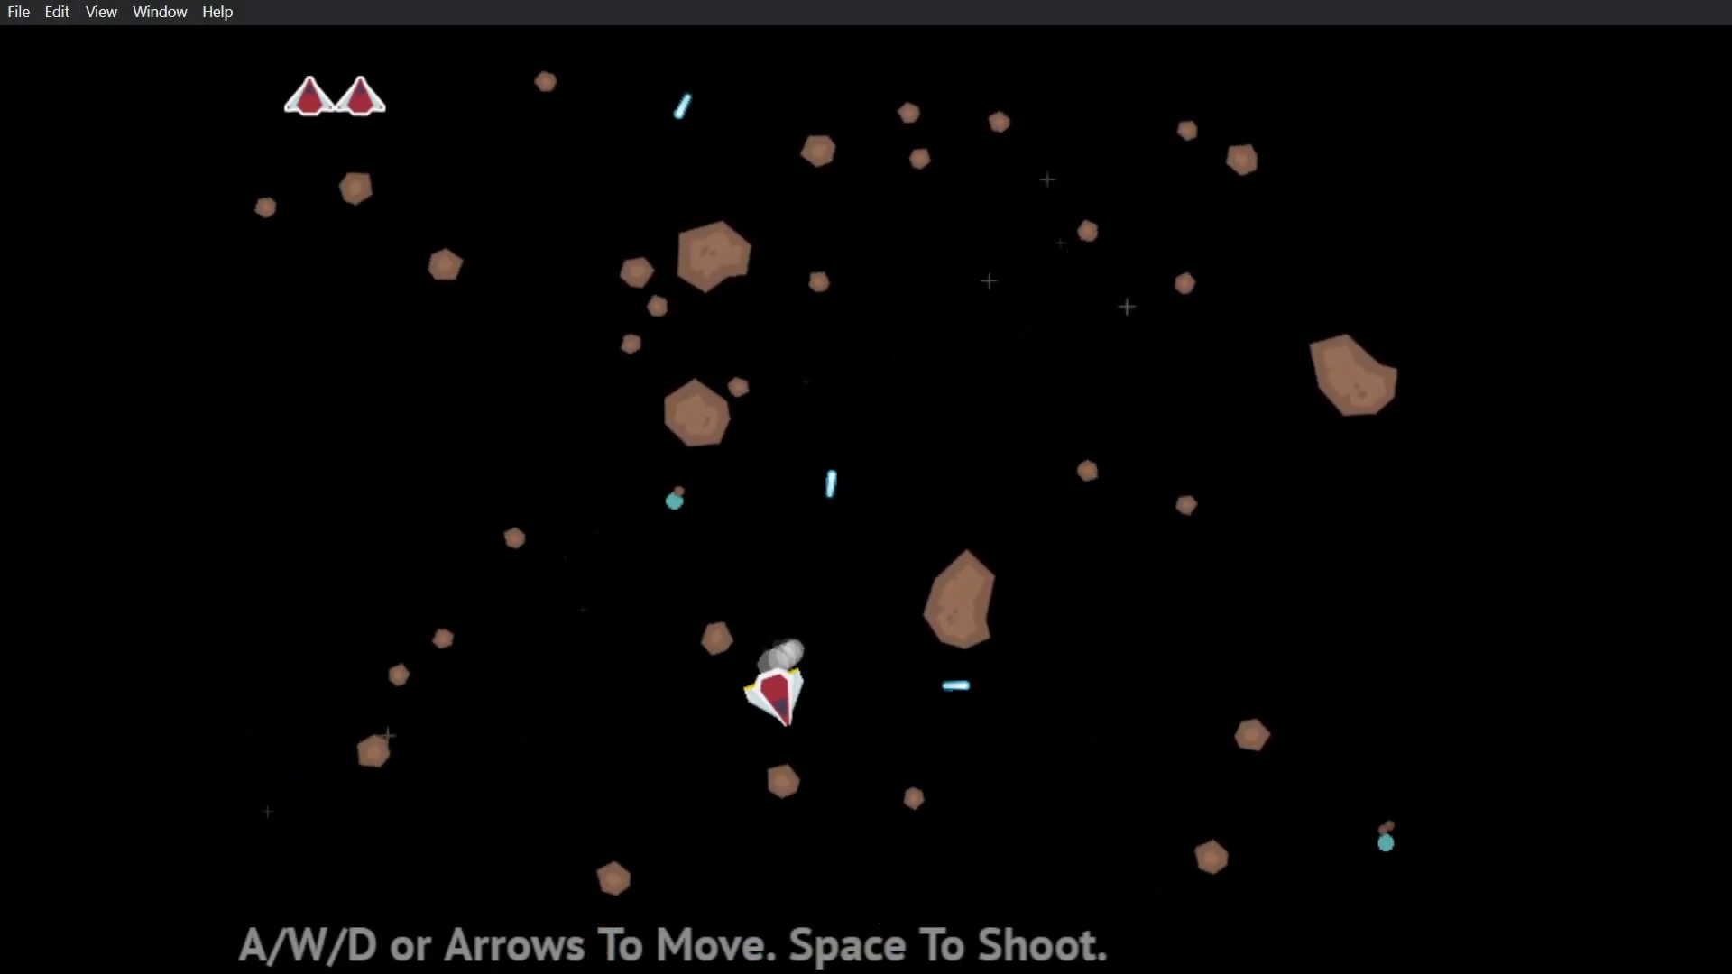
key("Right")
key("space")
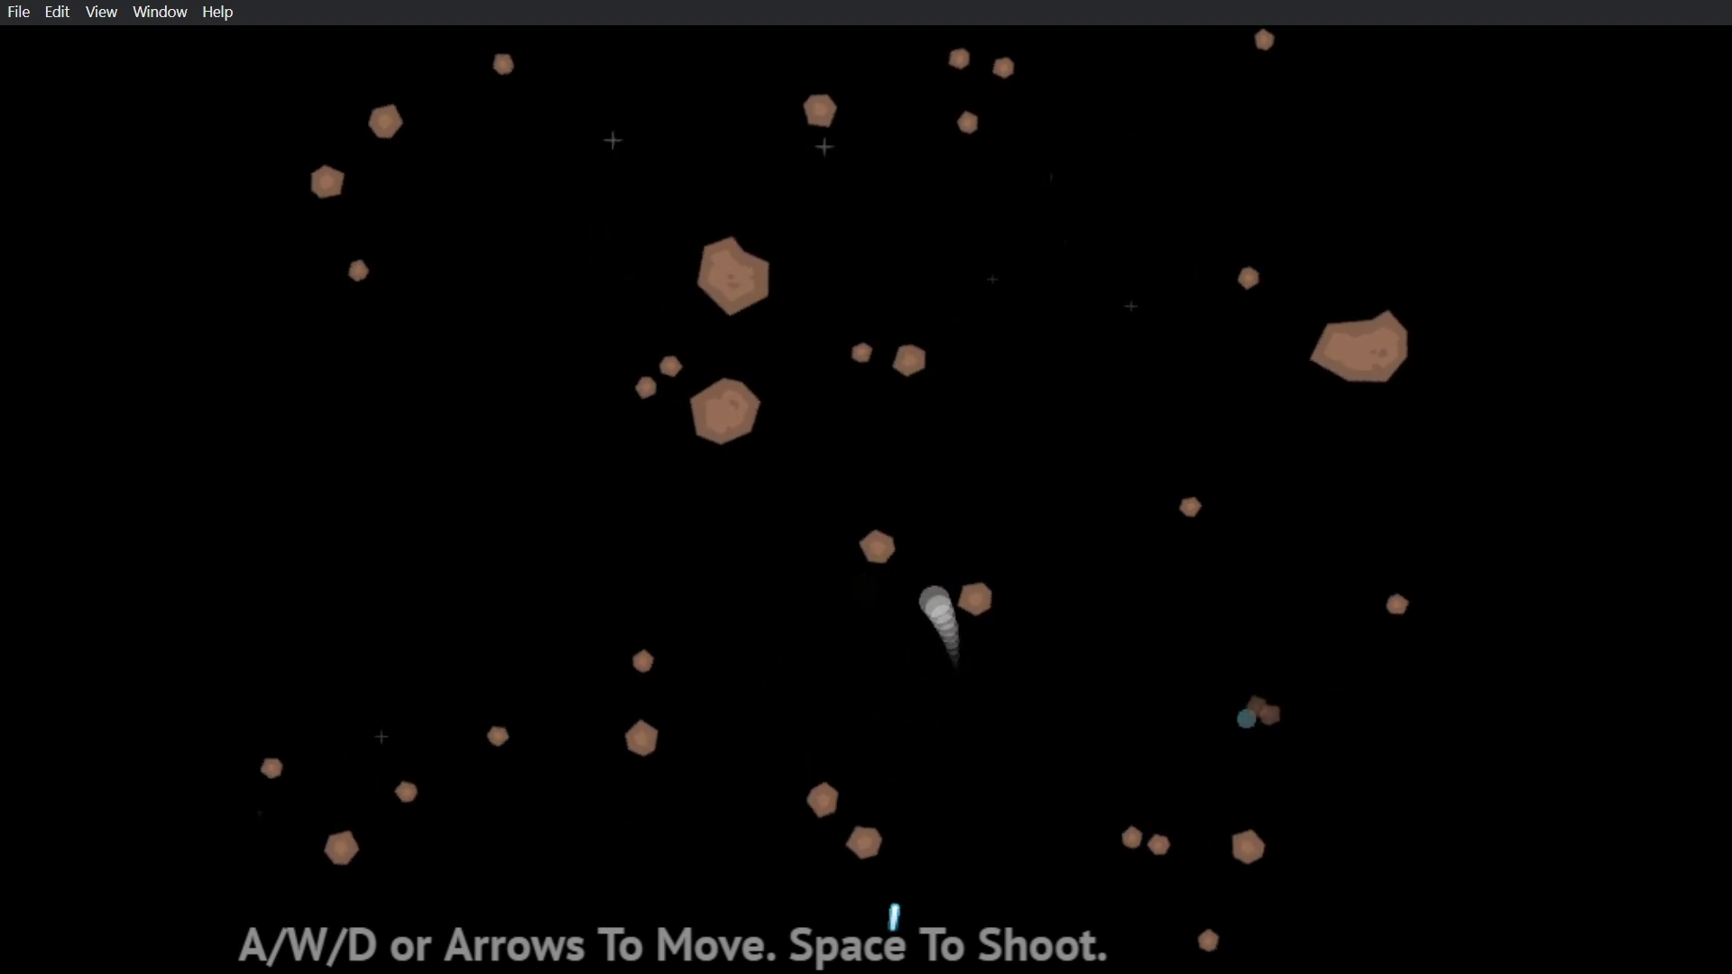